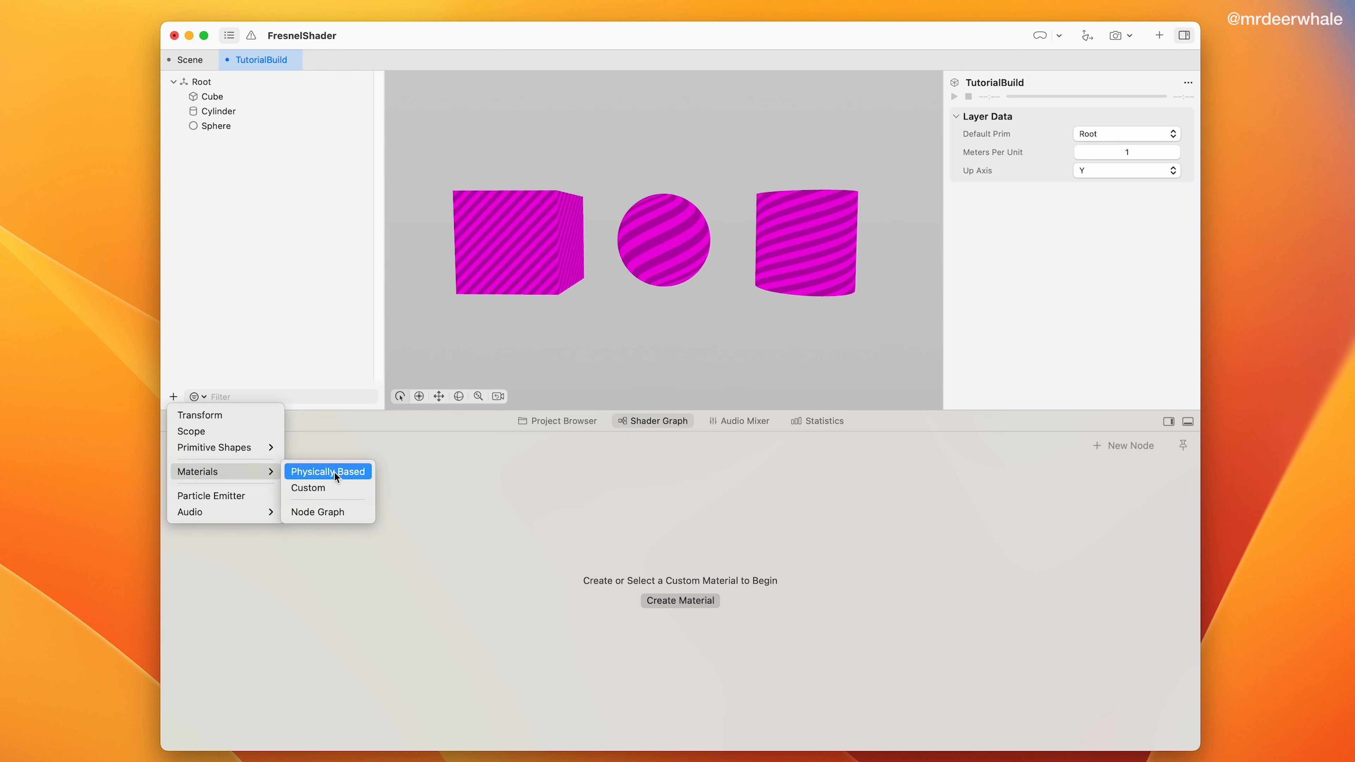
Create a custom material under Root and delete the default surface node from its shader graph
{"action": "left_click", "coordinate": [339, 489]}
{"action": "left_click", "coordinate": [624, 575]}
{"action": "key", "text": "Delete"}
Add an Unlit Surface node and connect its output to the Custom Surface input of Outputs
{"action": "double_click", "coordinate": [613, 553]}
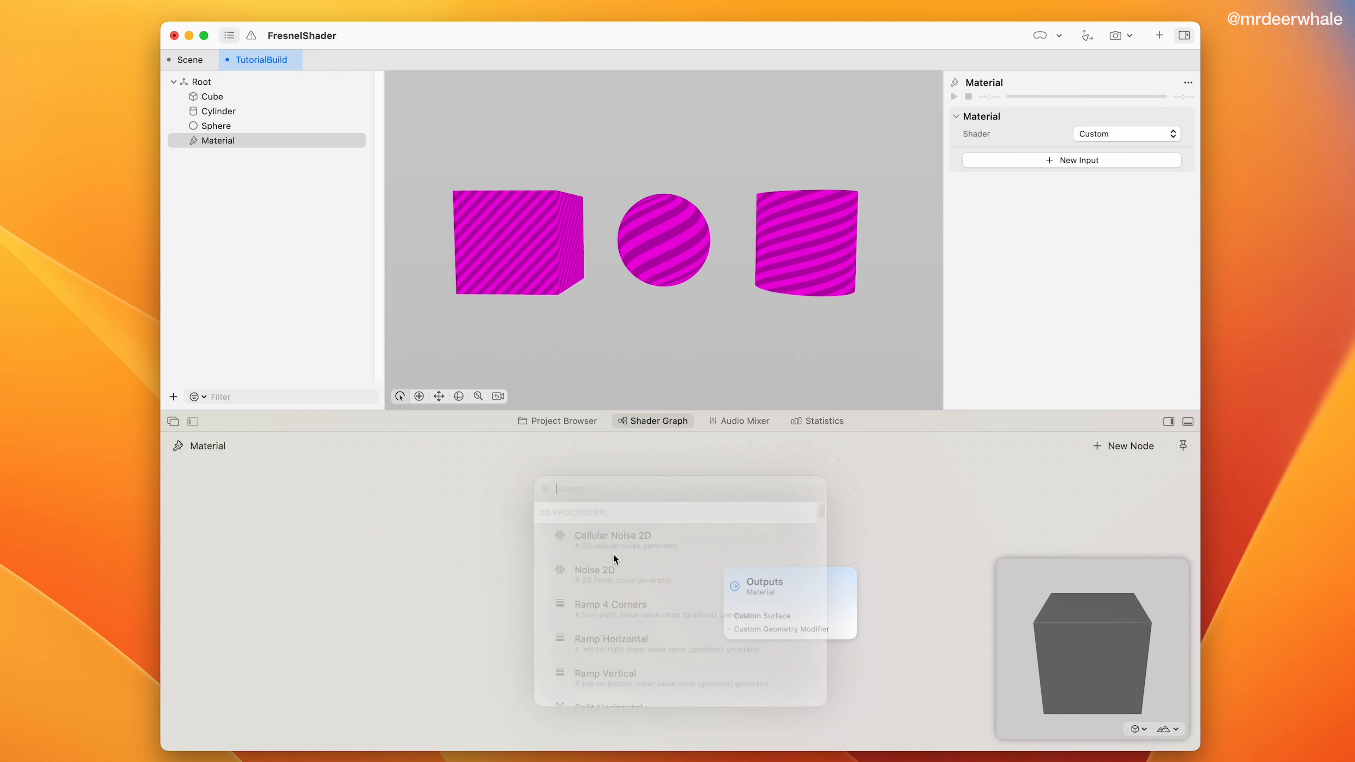
{"action": "type", "text": "unlit"}
{"action": "left_click", "coordinate": [650, 555]}
{"action": "left_click_drag", "start_coordinate": [678, 641], "coordinate": [728, 615]}
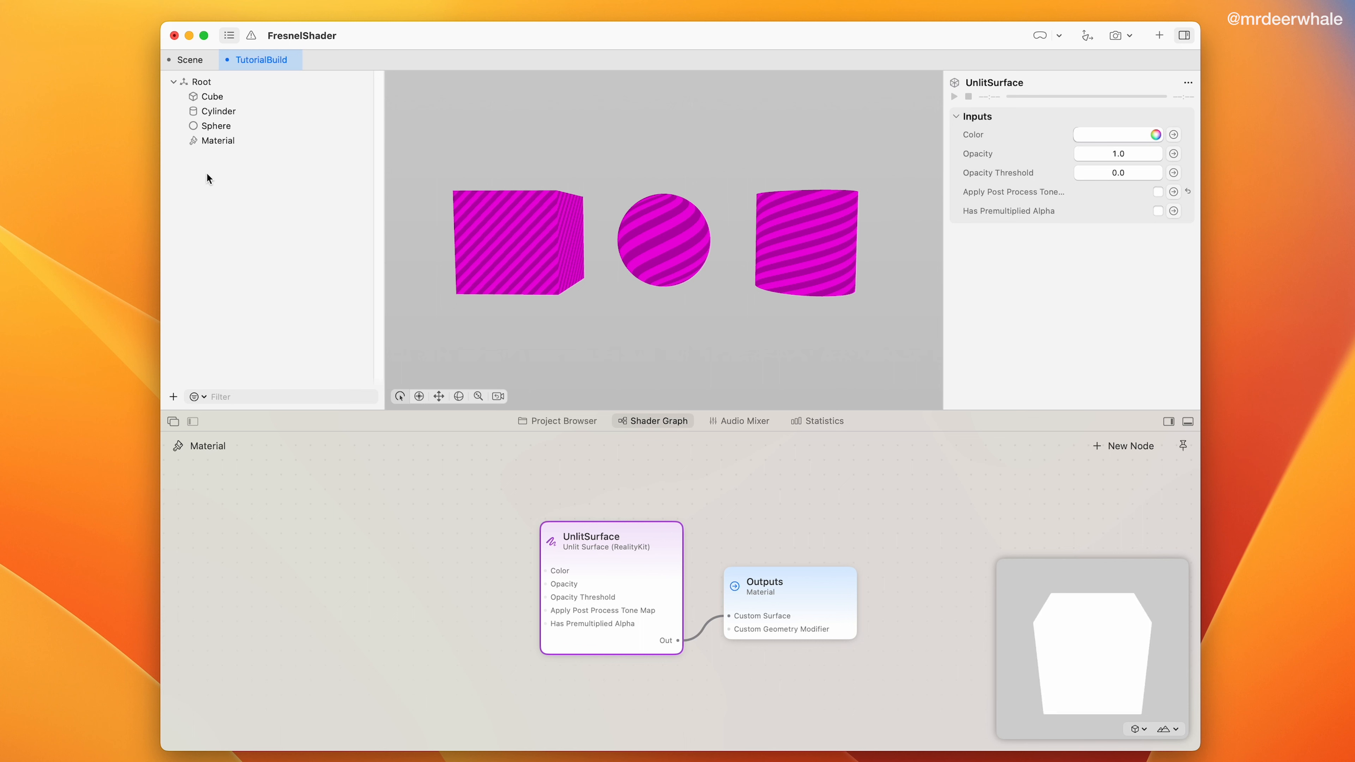
Bind the new Material to the Cube, Cylinder and Sphere together
{"action": "left_click", "coordinate": [210, 97]}
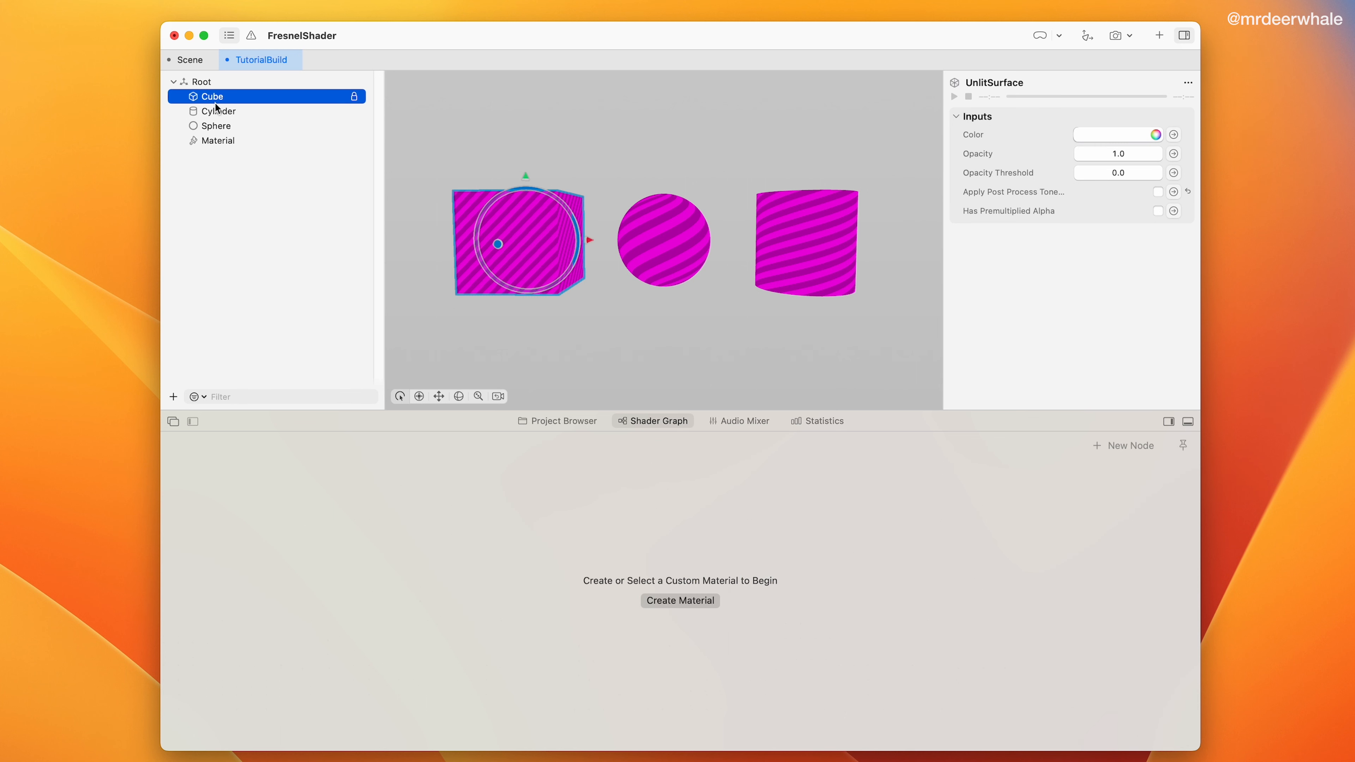
{"action": "left_click", "coordinate": [218, 131], "text": "shift"}
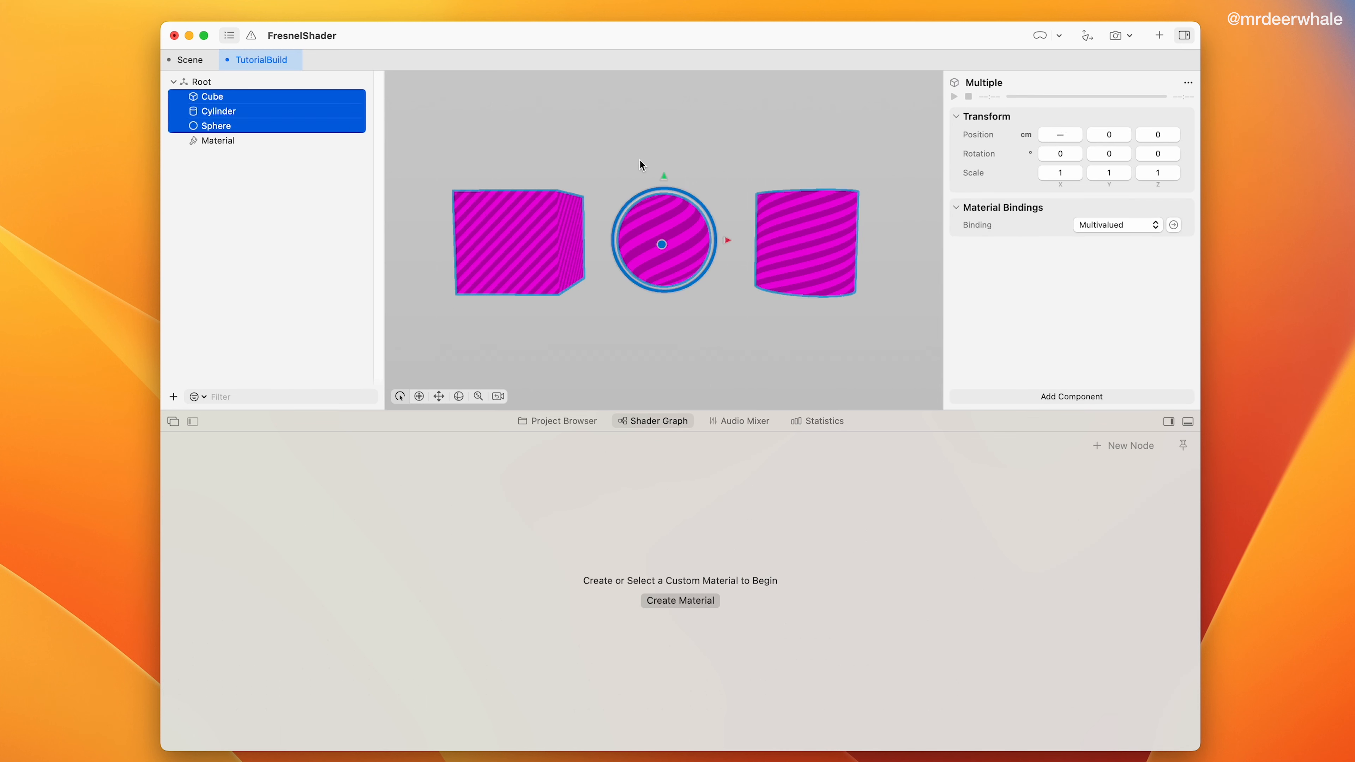
{"action": "left_click_drag", "start_coordinate": [1131, 227], "coordinate": [1128, 259]}
{"action": "left_click", "coordinate": [1125, 227]}
Rename the material as FresnelMaterial
{"action": "left_click", "coordinate": [214, 140]}
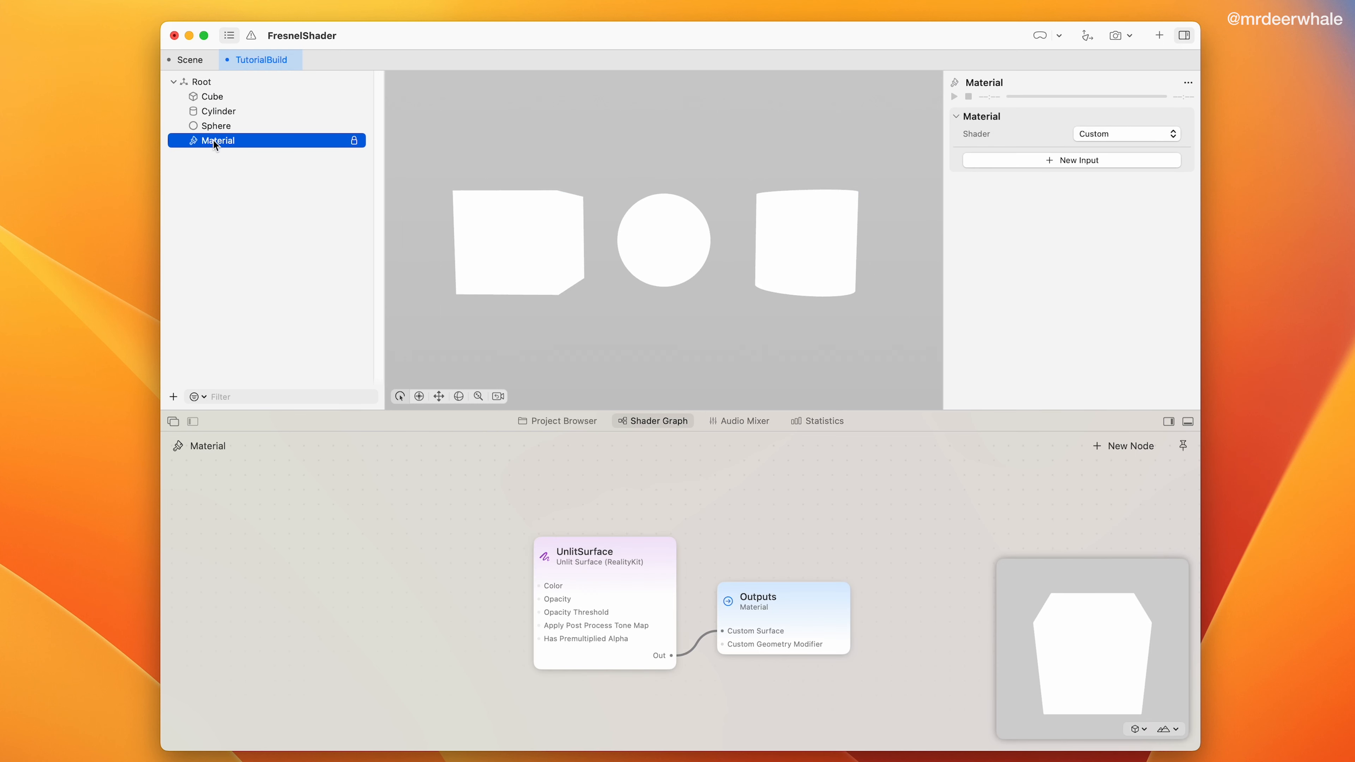
{"action": "left_click", "coordinate": [214, 141]}
{"action": "type", "text": "Fresnel"}
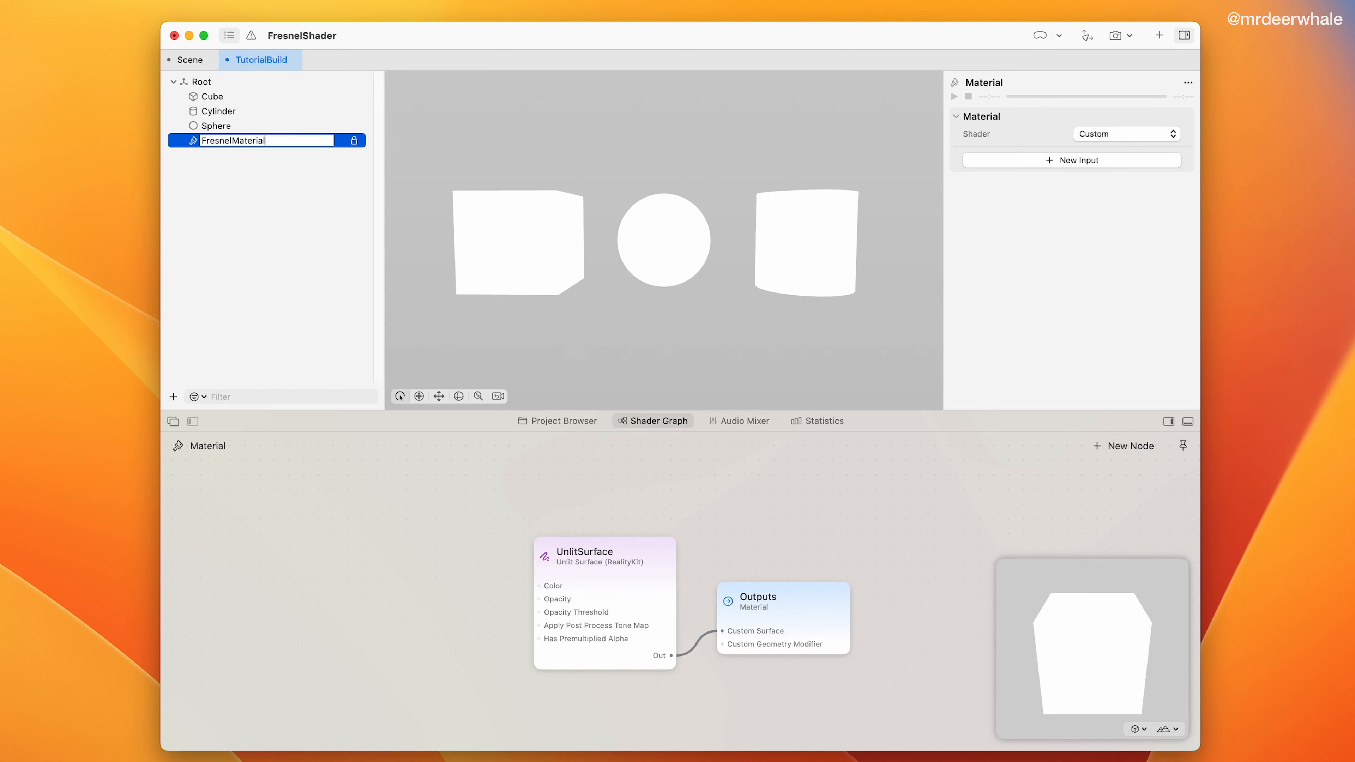
{"action": "key", "text": "Return"}
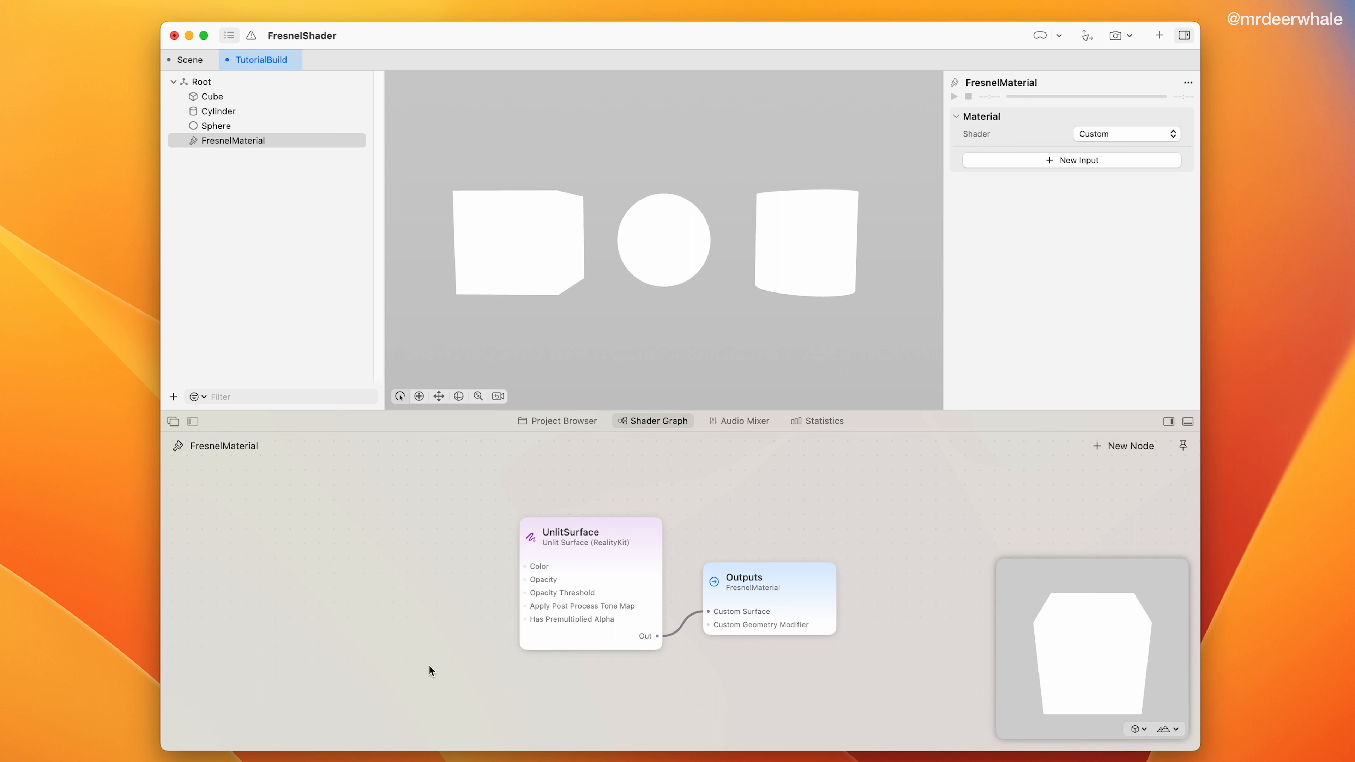
Add a Normal node to the shader graph, well ahead of the UnlitSurface node
{"action": "scroll", "coordinate": [429, 665], "scroll_direction": "down", "scroll_amount": 5}
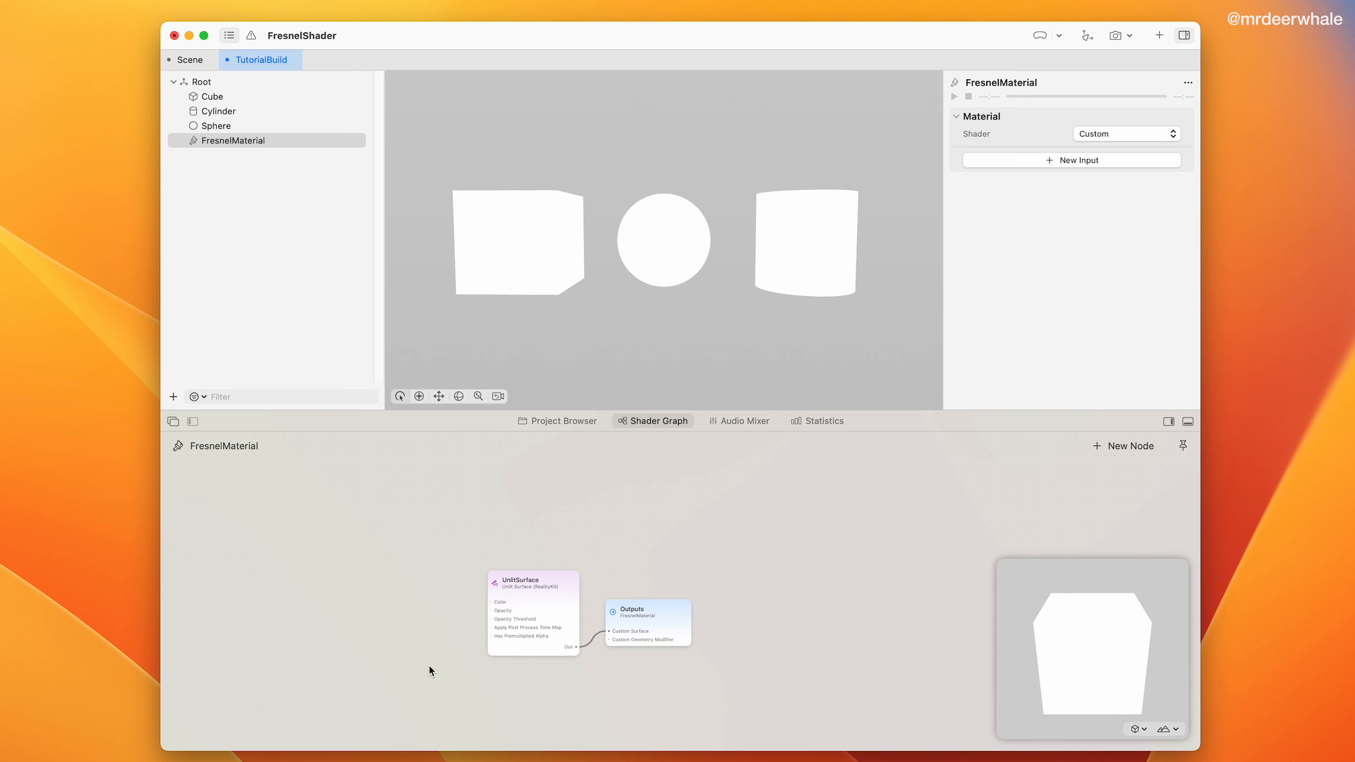
{"action": "scroll", "coordinate": [429, 665], "scroll_direction": "left", "scroll_amount": 3}
{"action": "scroll", "coordinate": [428, 665], "scroll_direction": "left", "scroll_amount": 3}
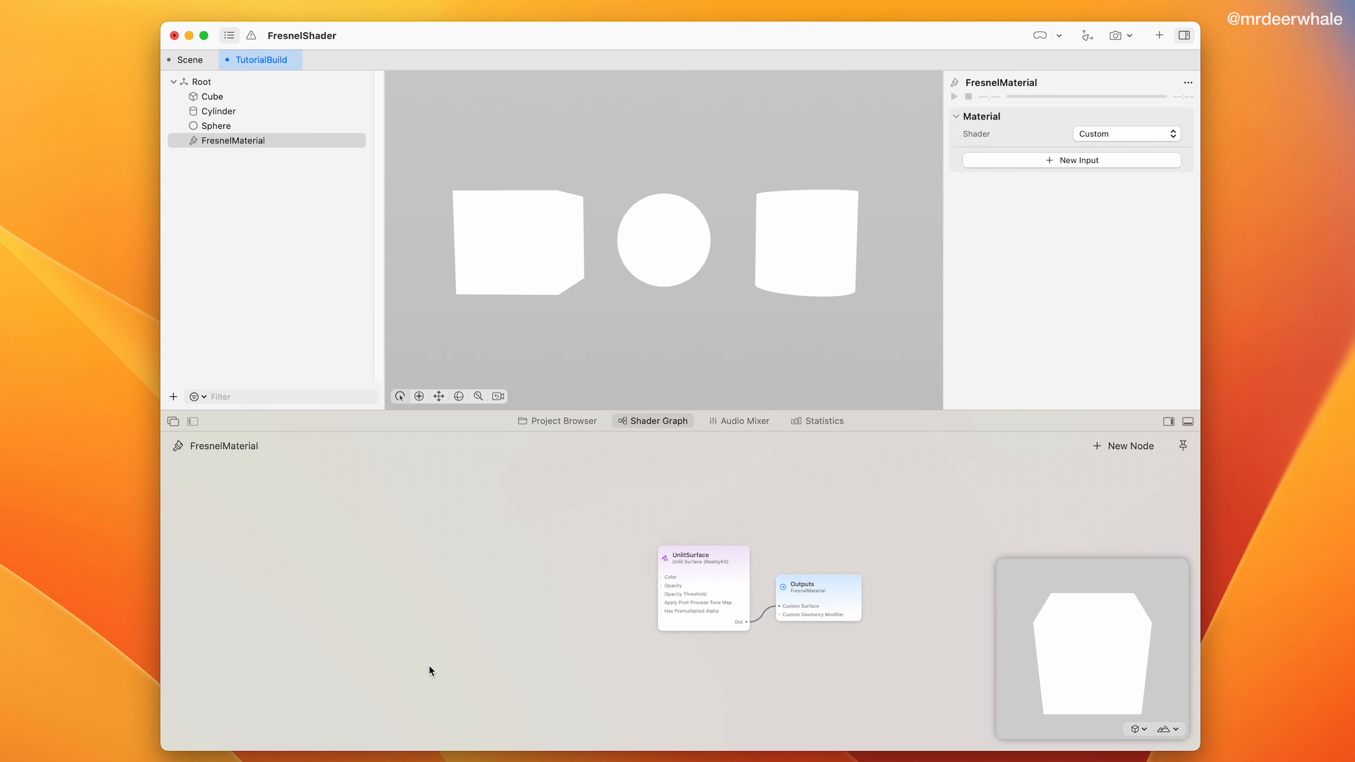
{"action": "scroll", "coordinate": [428, 665], "scroll_direction": "left", "scroll_amount": 2}
{"action": "scroll", "coordinate": [428, 665], "scroll_direction": "right", "scroll_amount": 3}
{"action": "scroll", "coordinate": [427, 665], "scroll_direction": "down", "scroll_amount": 1}
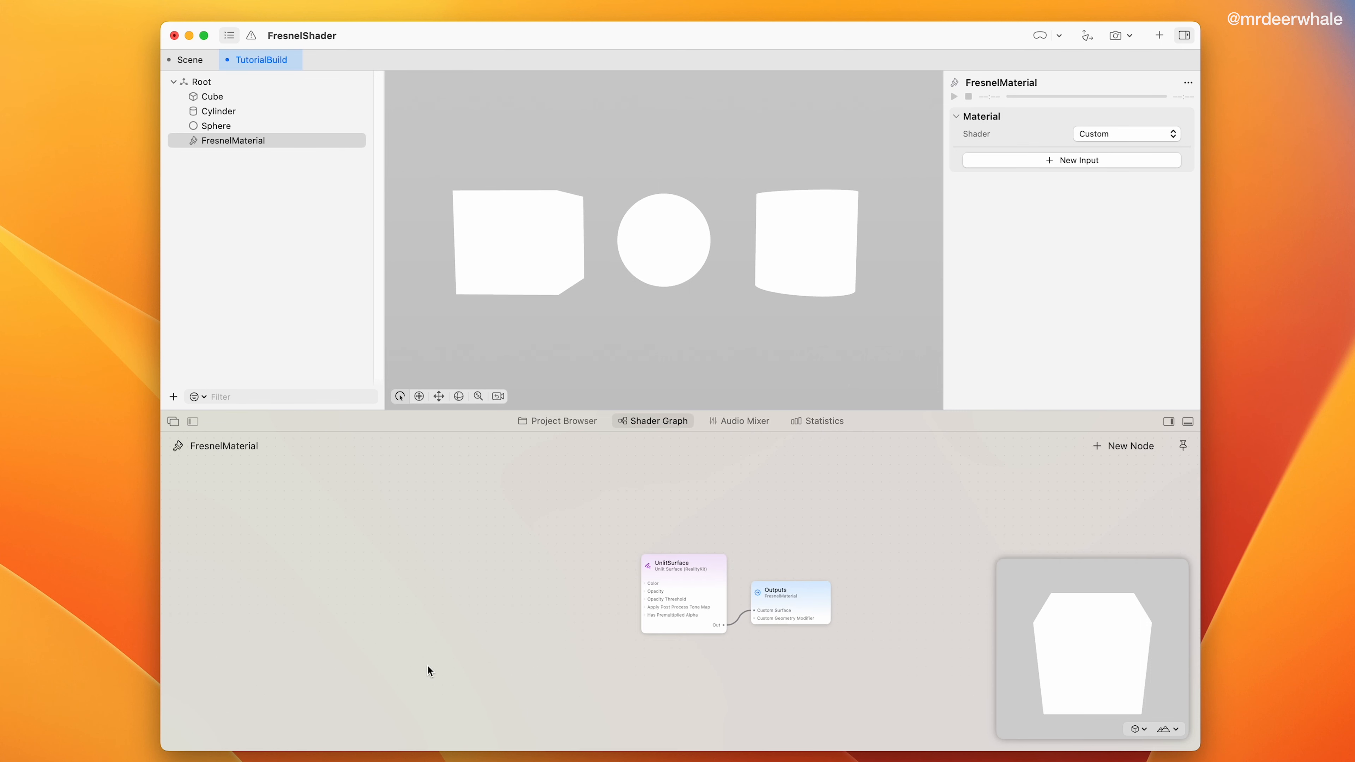
{"action": "double_click", "coordinate": [295, 566]}
{"action": "type", "text": "normal"}
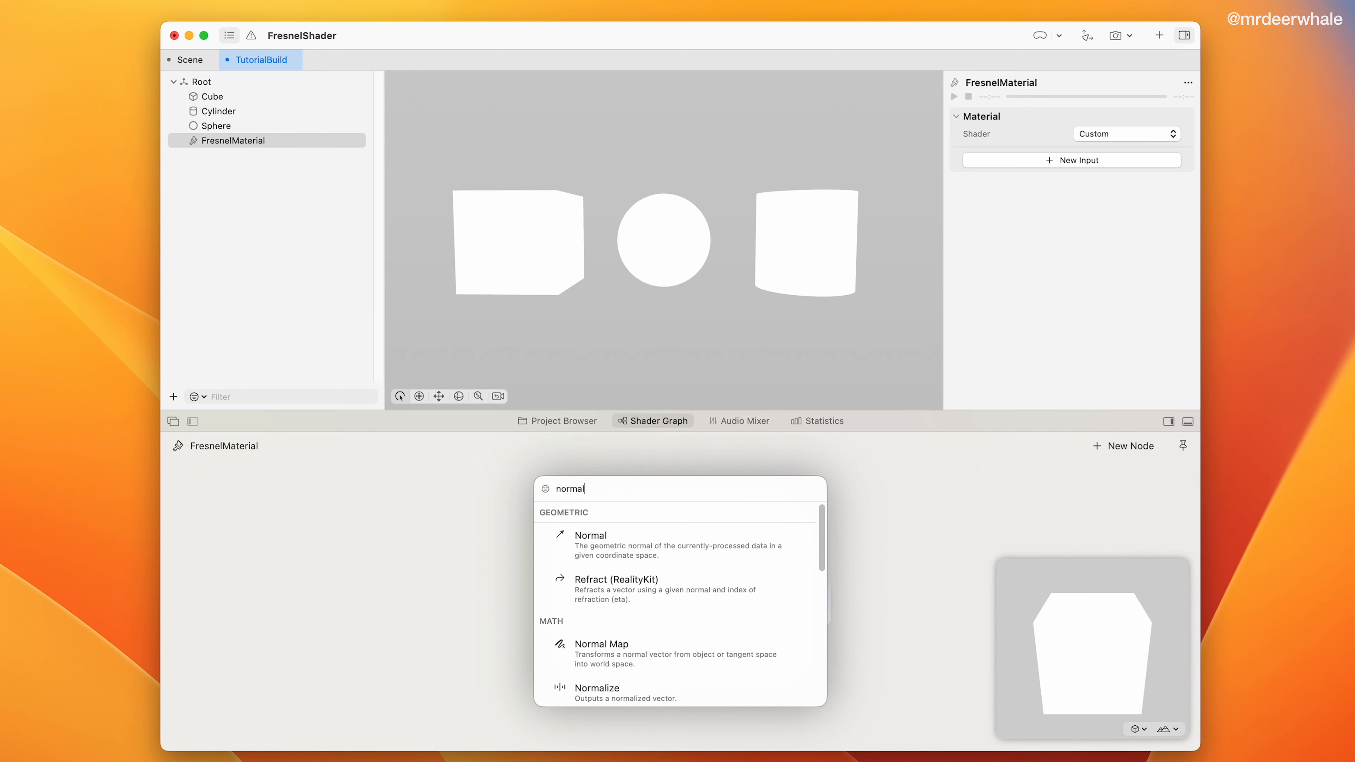
{"action": "left_click", "coordinate": [575, 535]}
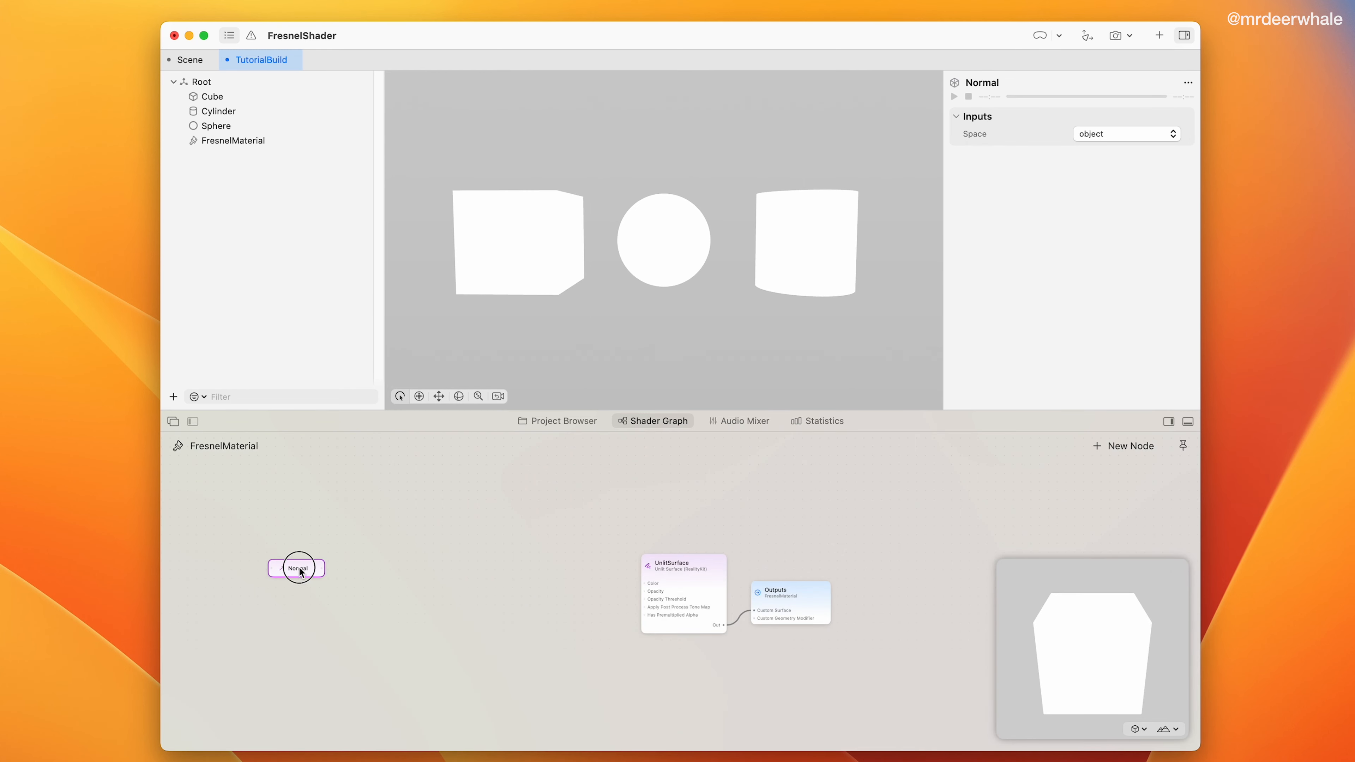
{"action": "left_click_drag", "start_coordinate": [292, 569], "coordinate": [282, 556]}
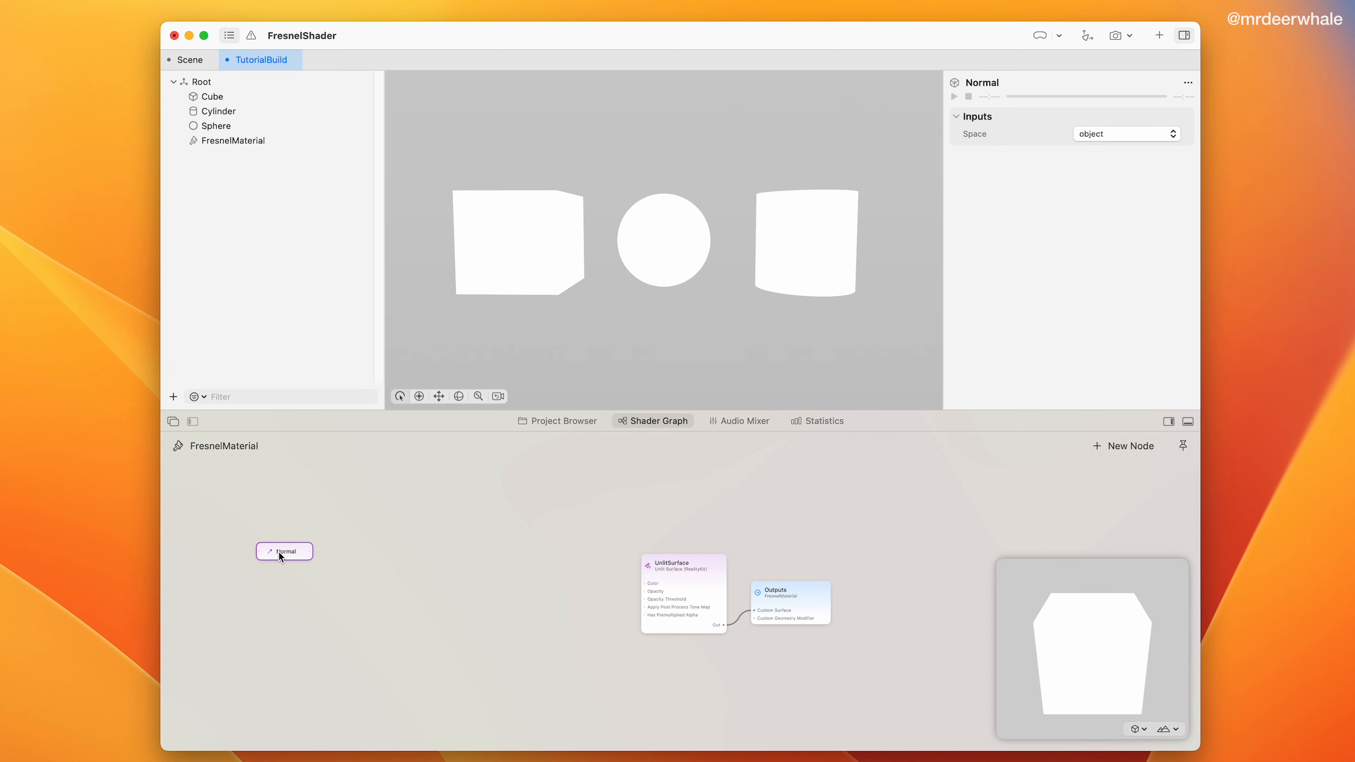
Add a View Direction (RealityKit) node and place it below the Normal node
{"action": "double_click", "coordinate": [353, 563]}
{"action": "type", "text": "view po"}
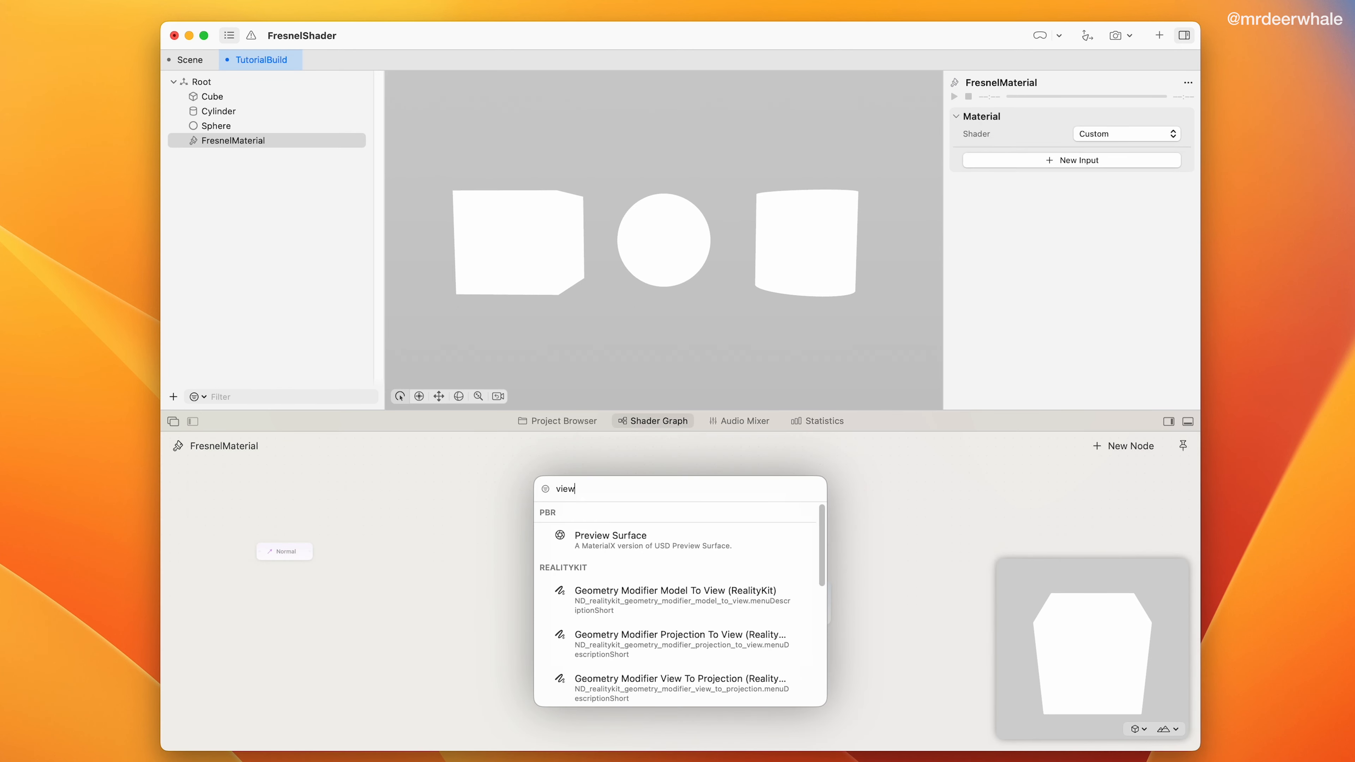
{"action": "key", "text": "BackSpace"}
{"action": "key", "text": "BackSpace"}
{"action": "type", "text": "dire"}
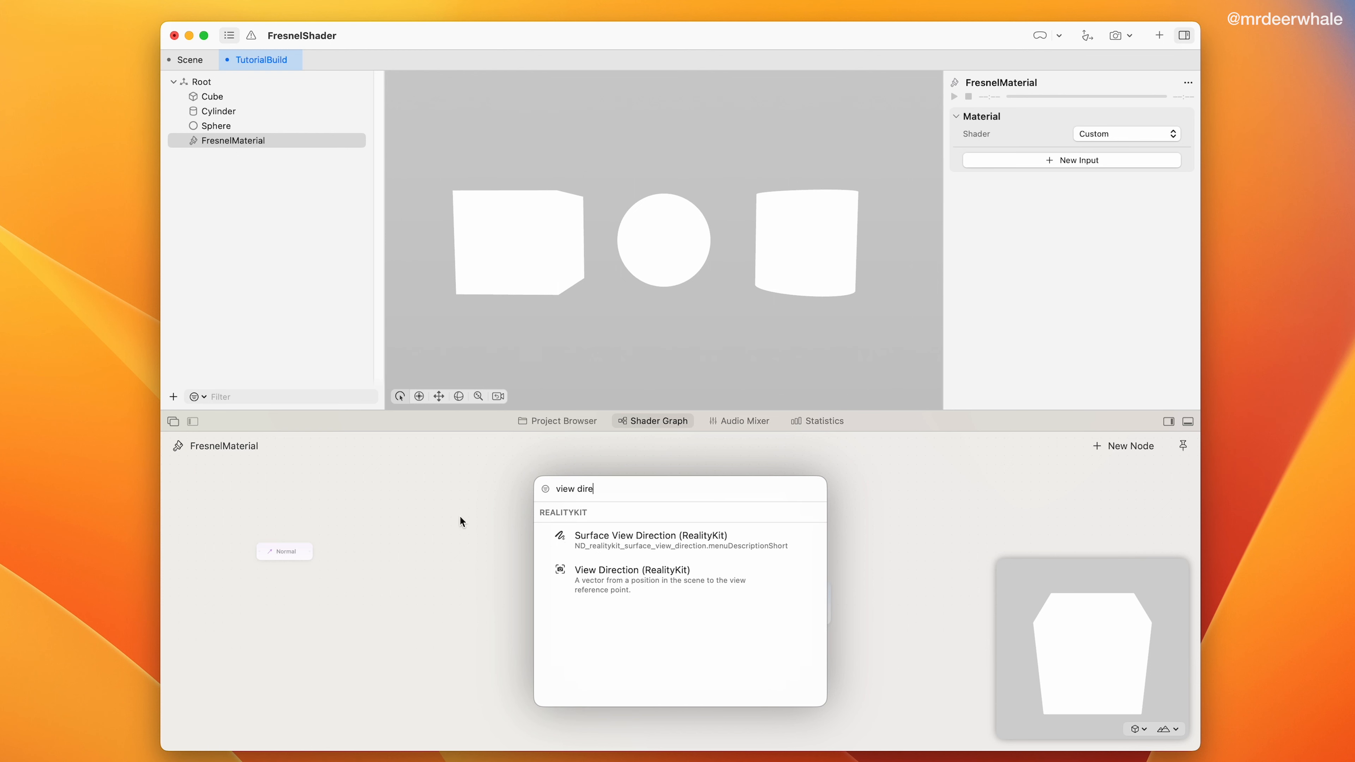
{"action": "left_click", "coordinate": [645, 585]}
{"action": "left_click_drag", "start_coordinate": [318, 599], "coordinate": [230, 599]}
Add a Transform Normal node beside the Normal node
{"action": "double_click", "coordinate": [376, 554]}
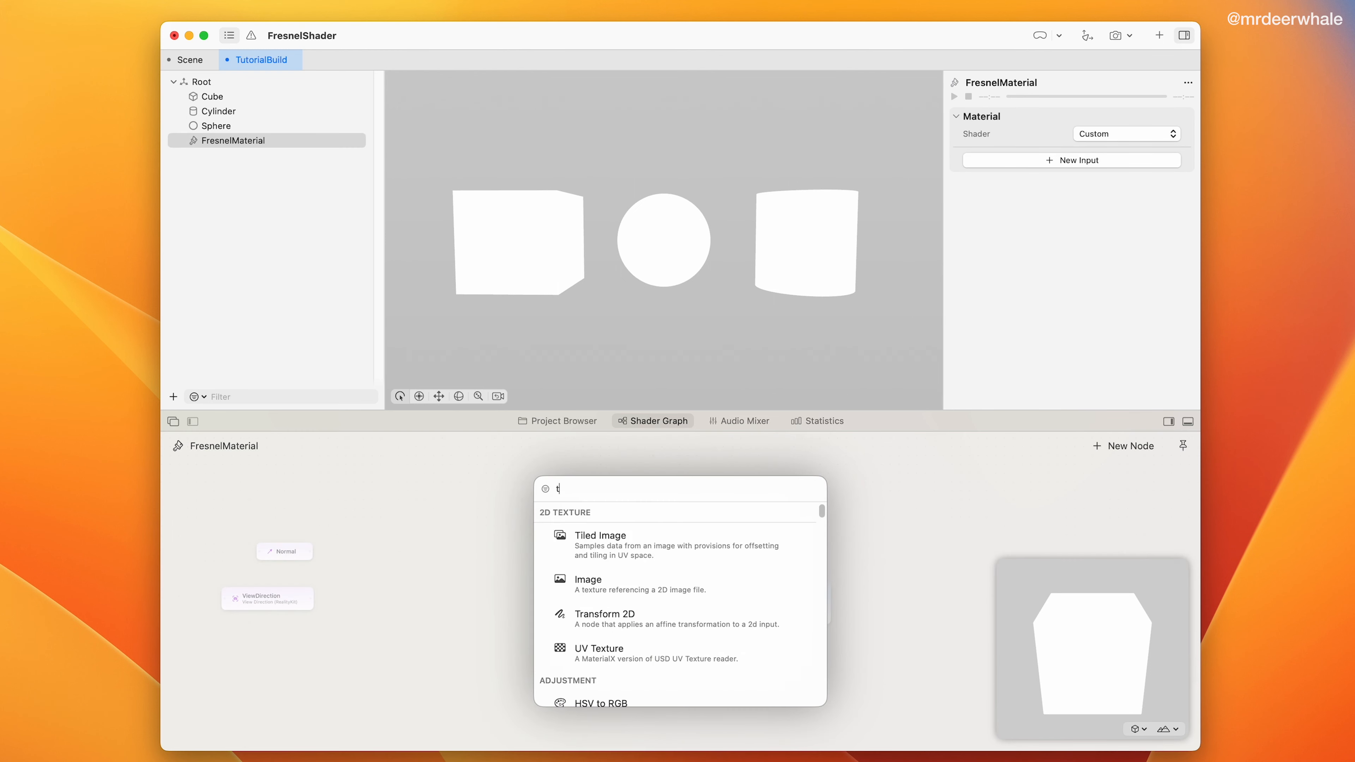
{"action": "type", "text": "transform"}
{"action": "left_click", "coordinate": [637, 587]}
Feed the Normal node into TransformNormal and choose both nodes' coordinate spaces, with TransformNormal's From Space set to model
{"action": "left_click", "coordinate": [296, 555]}
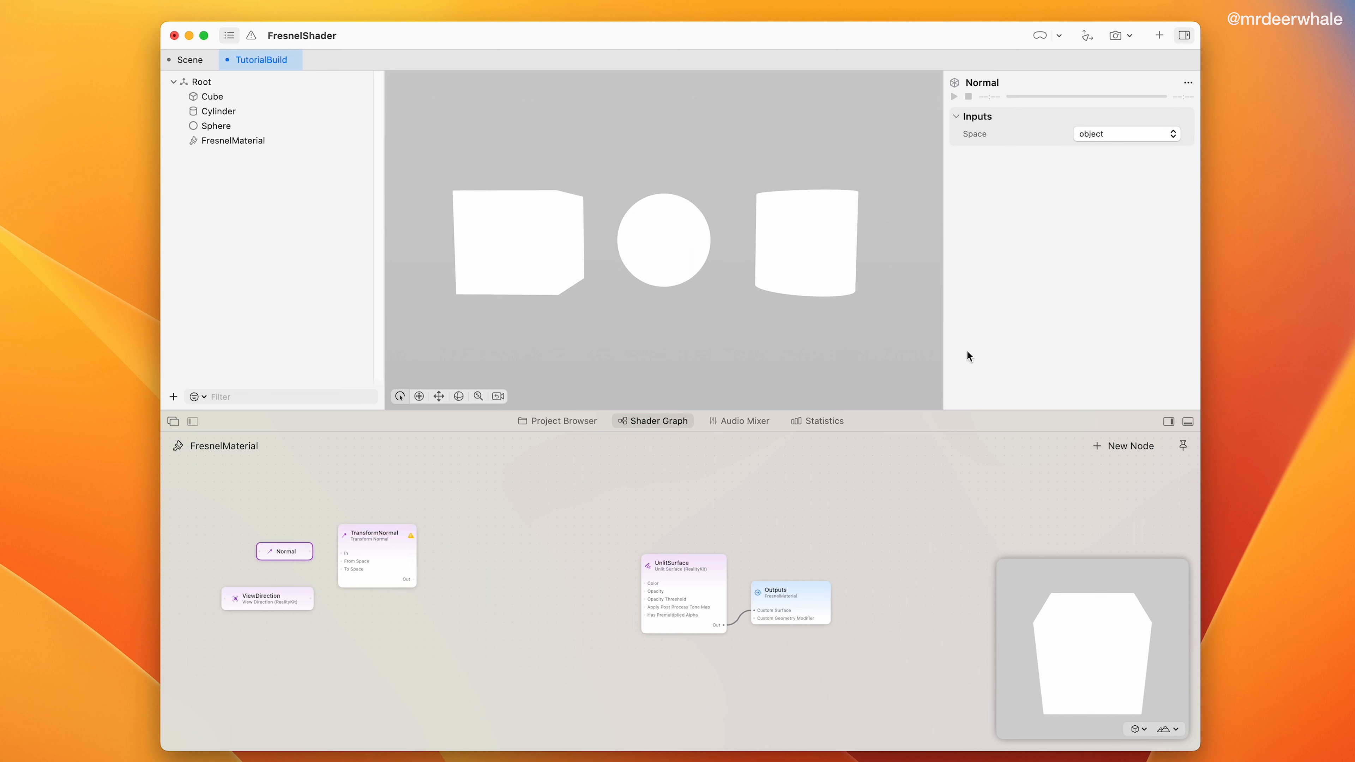
{"action": "left_click", "coordinate": [1126, 134]}
{"action": "left_click", "coordinate": [1119, 137]}
{"action": "mouse_move", "coordinate": [373, 554]}
{"action": "left_mouse_down"}
{"action": "mouse_move", "coordinate": [332, 536]}
{"action": "mouse_move", "coordinate": [361, 536]}
{"action": "left_mouse_up"}
{"action": "left_click", "coordinate": [1120, 152]}
{"action": "left_click", "coordinate": [1093, 123]}
{"action": "left_click", "coordinate": [1114, 170]}
Add a Transform Vector node and connect the ViewDirection output to its In port
{"action": "double_click", "coordinate": [405, 608]}
{"action": "type", "text": "transform"}
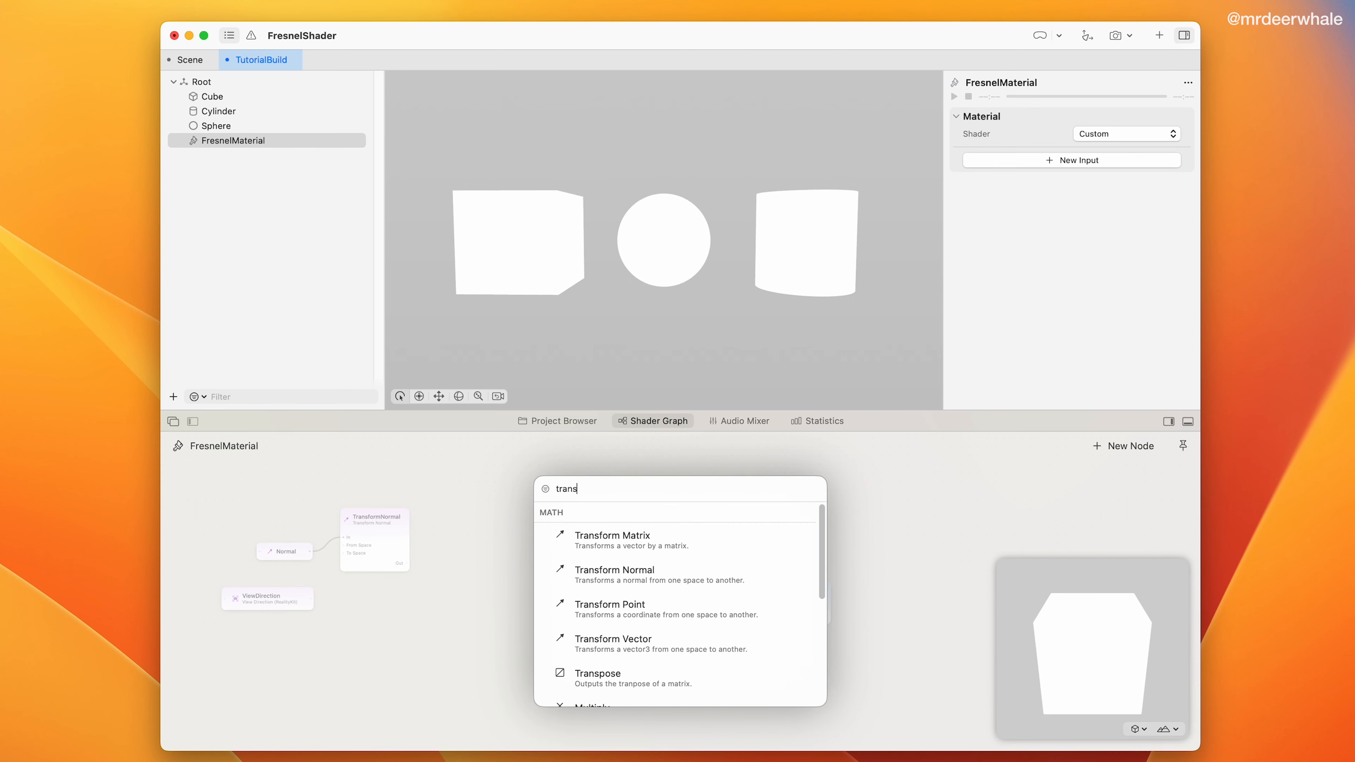
{"action": "left_click", "coordinate": [648, 643]}
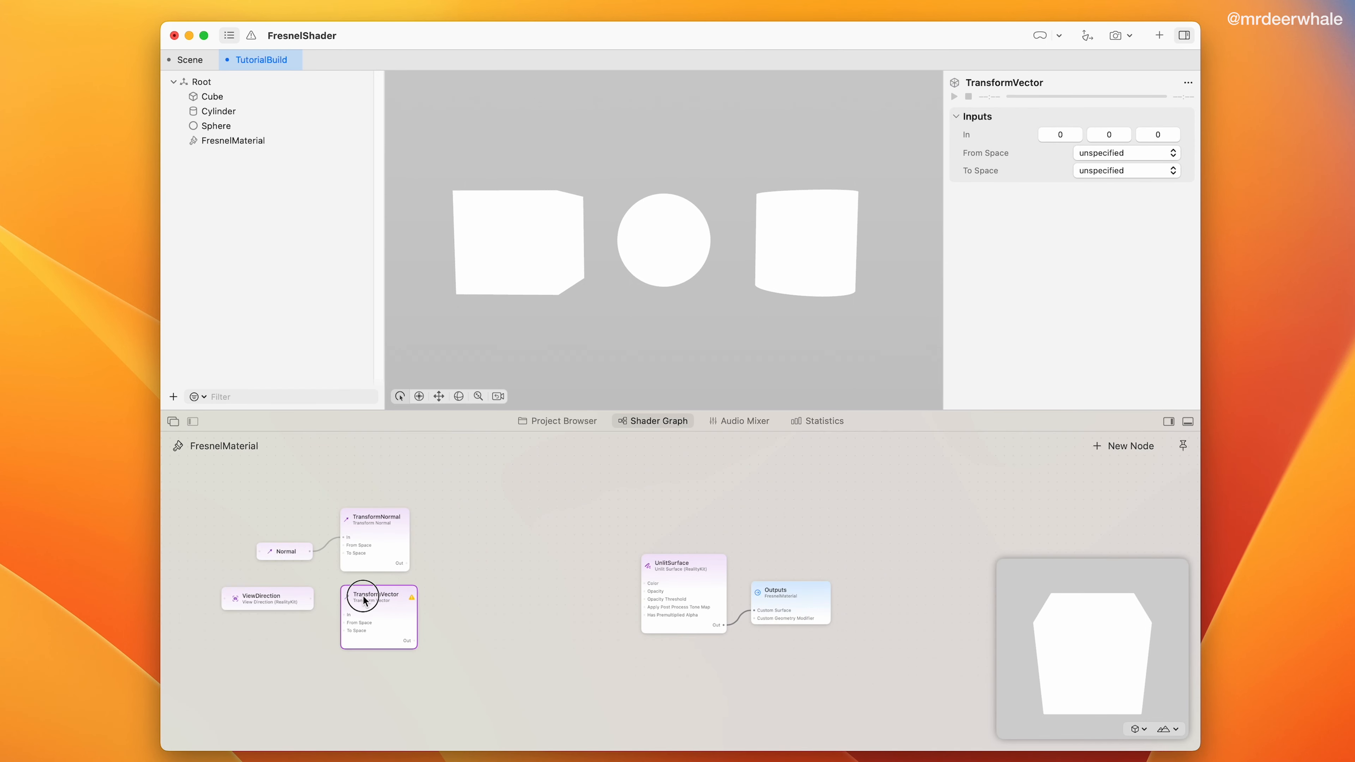
{"action": "left_click_drag", "start_coordinate": [312, 599], "coordinate": [358, 594]}
Choose the ViewDirection node's coordinate space and set TransformVector to convert from model to world space
{"action": "left_click", "coordinate": [267, 598]}
{"action": "left_click", "coordinate": [1114, 134]}
{"action": "left_click", "coordinate": [1093, 92]}
{"action": "left_click", "coordinate": [370, 596]}
{"action": "left_click", "coordinate": [1120, 151]}
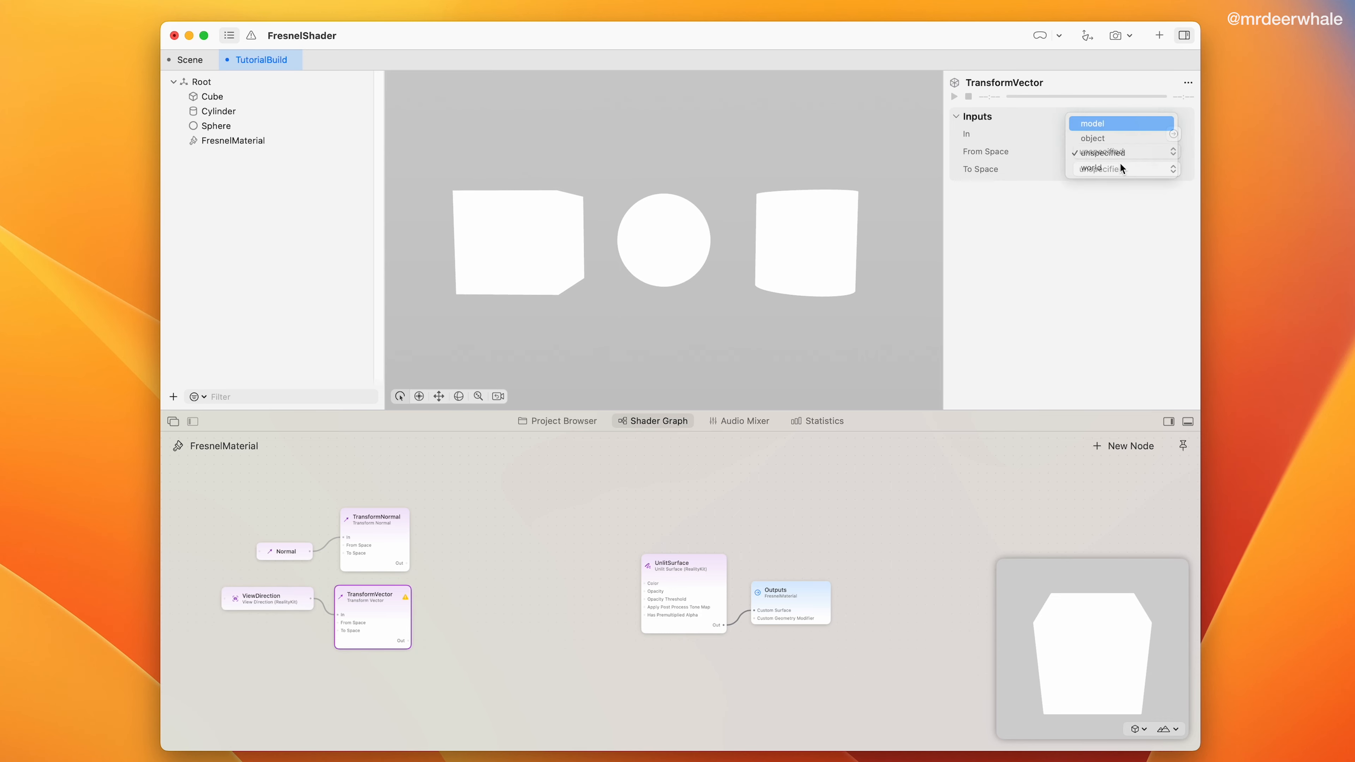
{"action": "left_click", "coordinate": [1099, 123]}
{"action": "left_click", "coordinate": [1119, 168]}
{"action": "left_click", "coordinate": [1099, 183]}
Add a Normalize node and duplicate it, so that TransformNormal and TransformVector each feed their own Normalize node
{"action": "double_click", "coordinate": [468, 603]}
{"action": "left_click_drag", "start_coordinate": [383, 605], "coordinate": [387, 605]}
{"action": "double_click", "coordinate": [479, 581]}
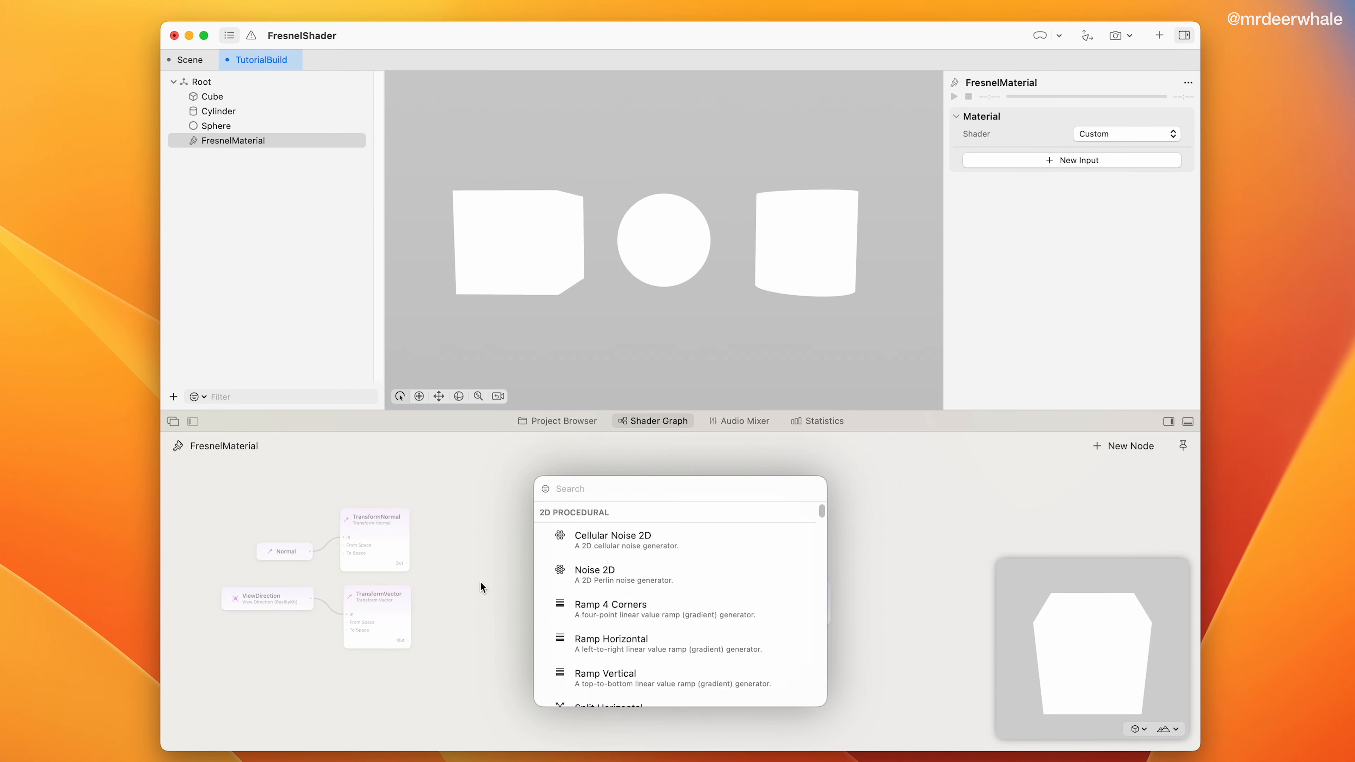
{"action": "type", "text": "normalize"}
{"action": "key", "text": "Return"}
{"action": "left_click_drag", "start_coordinate": [468, 586], "coordinate": [478, 628]}
{"action": "key", "text": "super+d"}
Rename the Normalize node fed by TransformNormal as NormalizedNormals and adjust its placement
{"action": "left_click", "coordinate": [459, 554]}
{"action": "left_click", "coordinate": [1016, 82]}
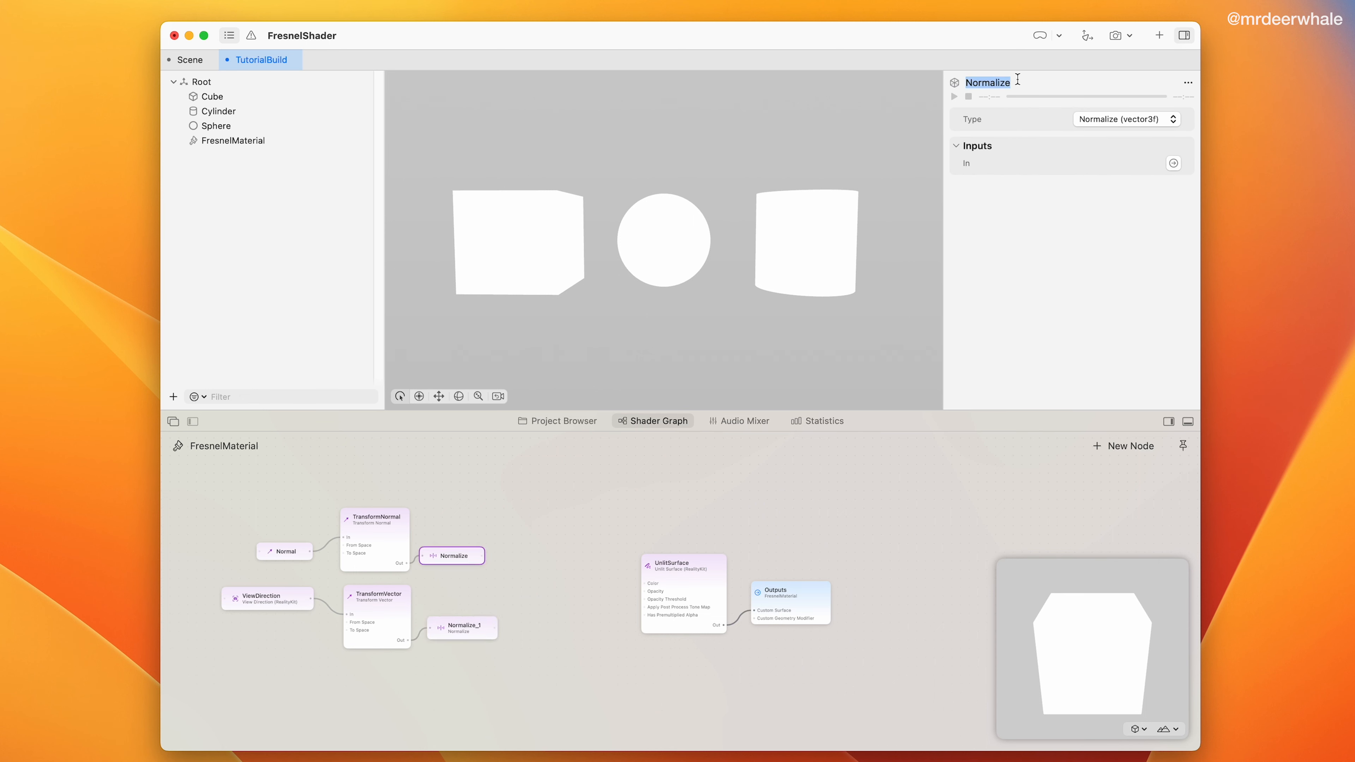
{"action": "left_click", "coordinate": [1016, 81]}
{"action": "type", "text": "dnormal"}
{"action": "key", "text": "BackSpace"}
{"action": "key", "text": "BackSpace"}
{"action": "key", "text": "BackSpace"}
{"action": "key", "text": "BackSpace"}
{"action": "key", "text": "BackSpace"}
{"action": "key", "text": "BackSpace"}
{"action": "type", "text": "Normals"}
{"action": "key", "text": "Return"}
{"action": "left_click_drag", "start_coordinate": [688, 592], "coordinate": [730, 582]}
Rename the Normalize node fed by TransformVector as NormalizedViewDirection and position it beneath NormalizedNormals
{"action": "left_click", "coordinate": [714, 702]}
{"action": "double_click", "coordinate": [994, 83]}
{"action": "type", "text": "NormalizedViewDirection"}
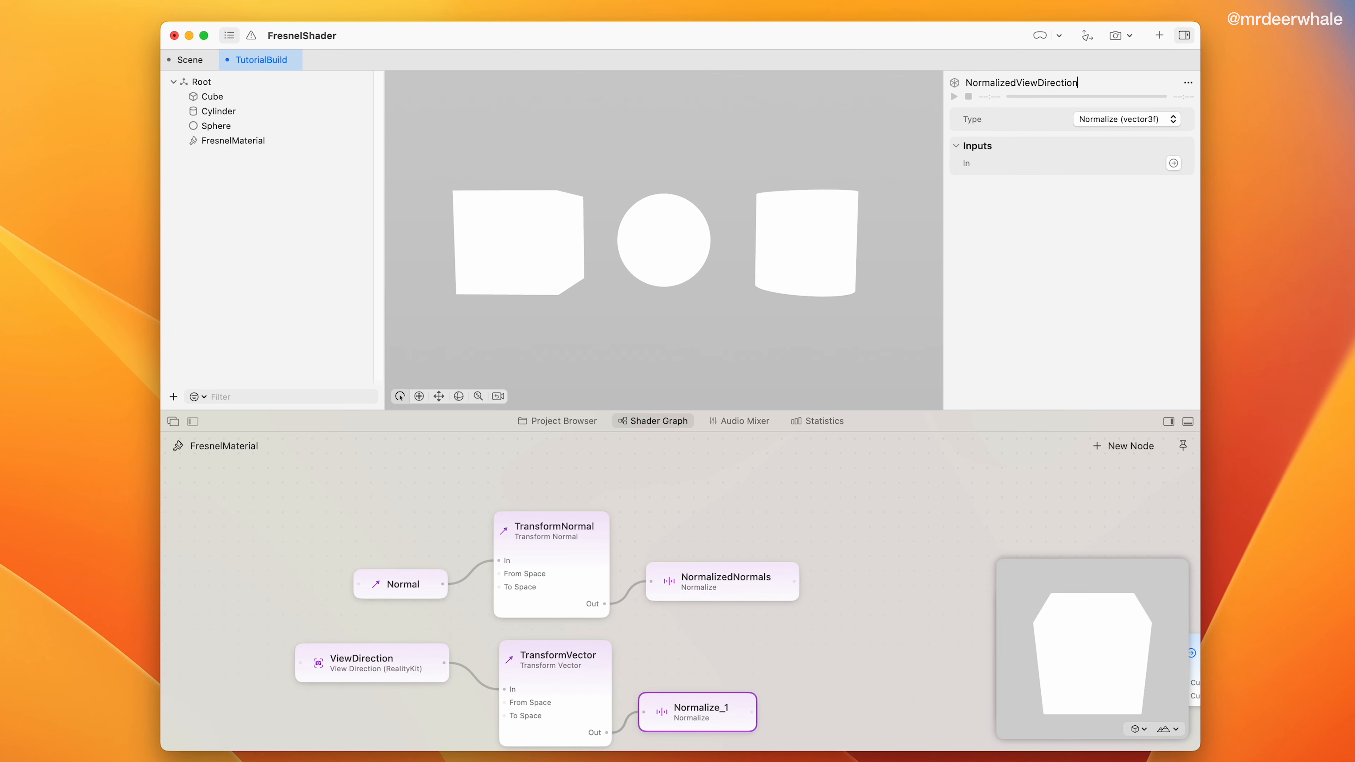
{"action": "key", "text": "Return"}
{"action": "left_click_drag", "start_coordinate": [721, 601], "coordinate": [754, 607]}
Move the complete Normal and ViewDirection node chains together, farther away from UnlitSurface
{"action": "double_click", "coordinate": [837, 576]}
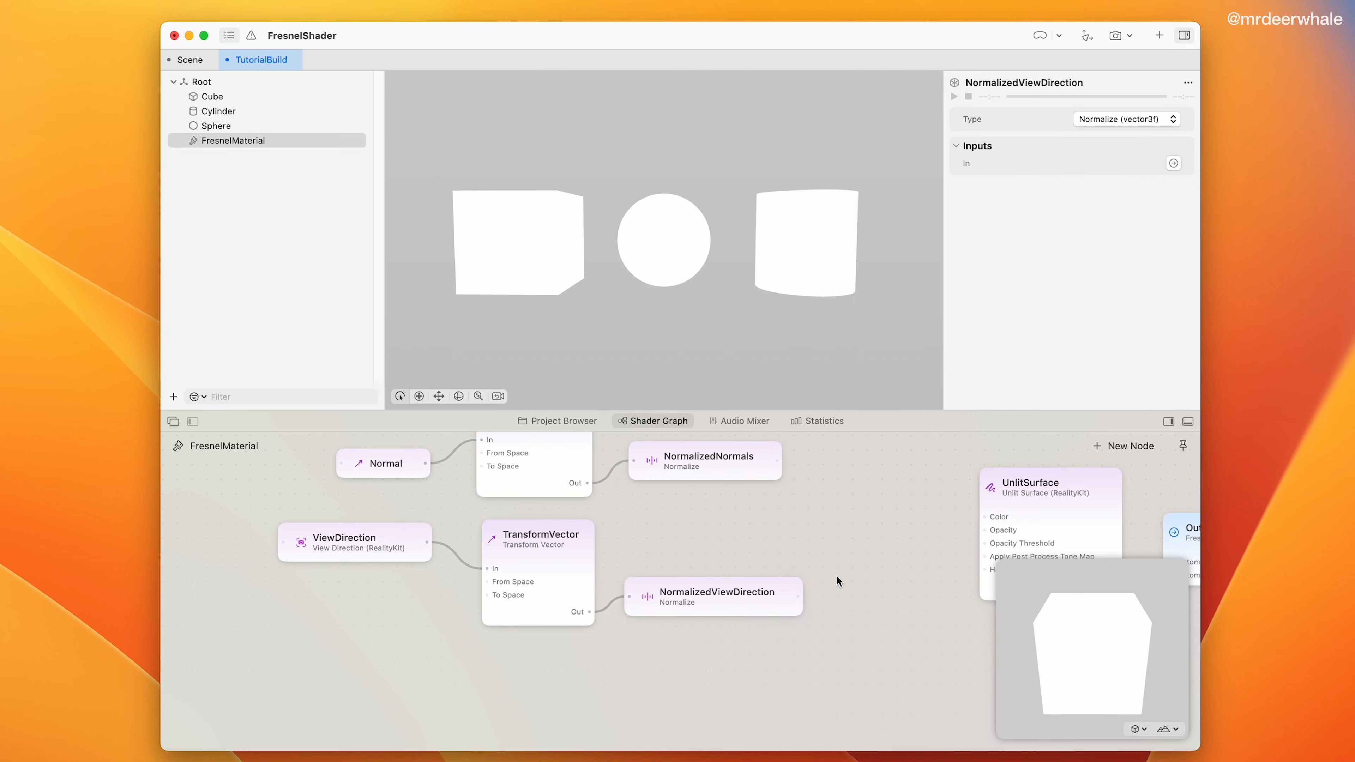
{"action": "scroll", "coordinate": [836, 574], "scroll_direction": "down", "scroll_amount": 4}
{"action": "scroll", "coordinate": [837, 573], "scroll_direction": "right", "scroll_amount": 3}
{"action": "left_click_drag", "start_coordinate": [387, 464], "coordinate": [684, 702]}
{"action": "left_click_drag", "start_coordinate": [660, 607], "coordinate": [493, 624]}
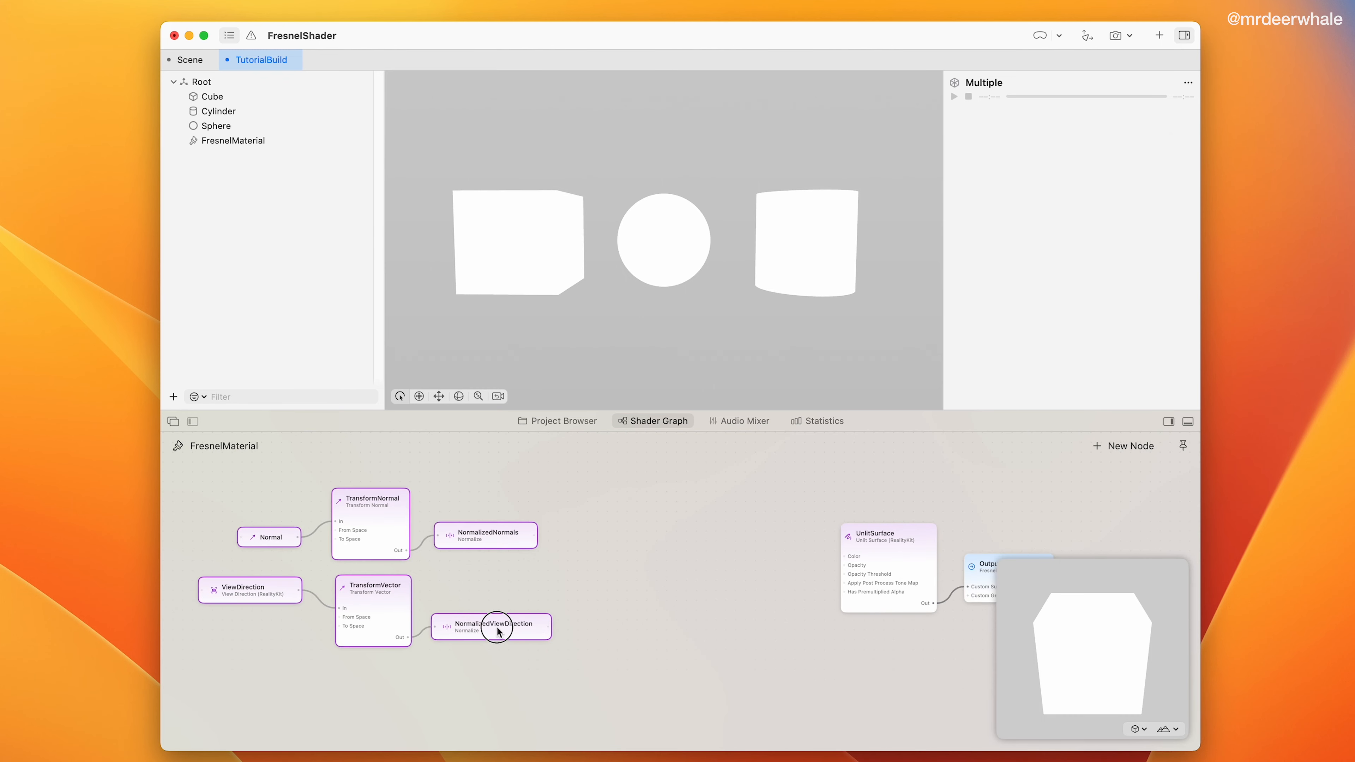
{"action": "left_click", "coordinate": [680, 551]}
Add a Dot Product node and connect NormalizedNormals and NormalizedViewDirection to its two inputs
{"action": "double_click", "coordinate": [679, 546]}
{"action": "type", "text": "dot"}
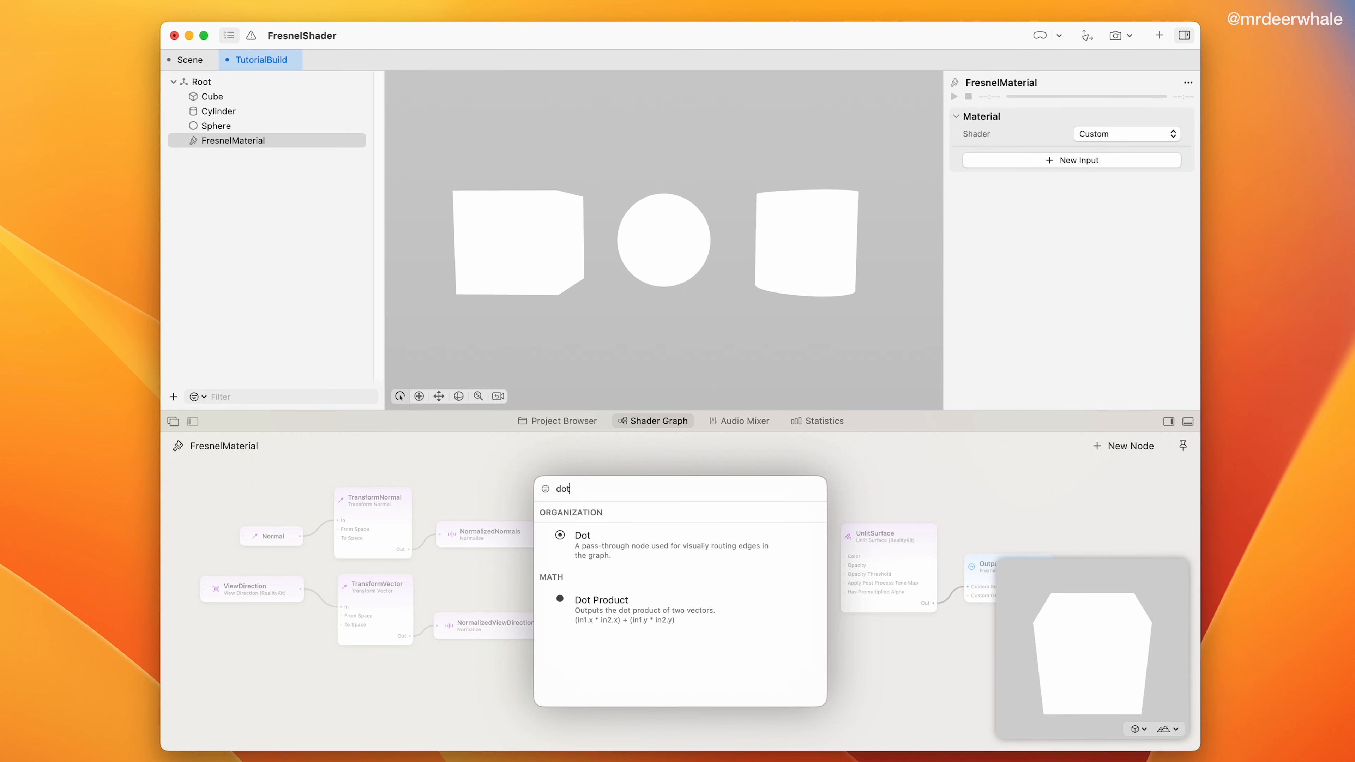
{"action": "type", "text": " prod"}
{"action": "key", "text": "Return"}
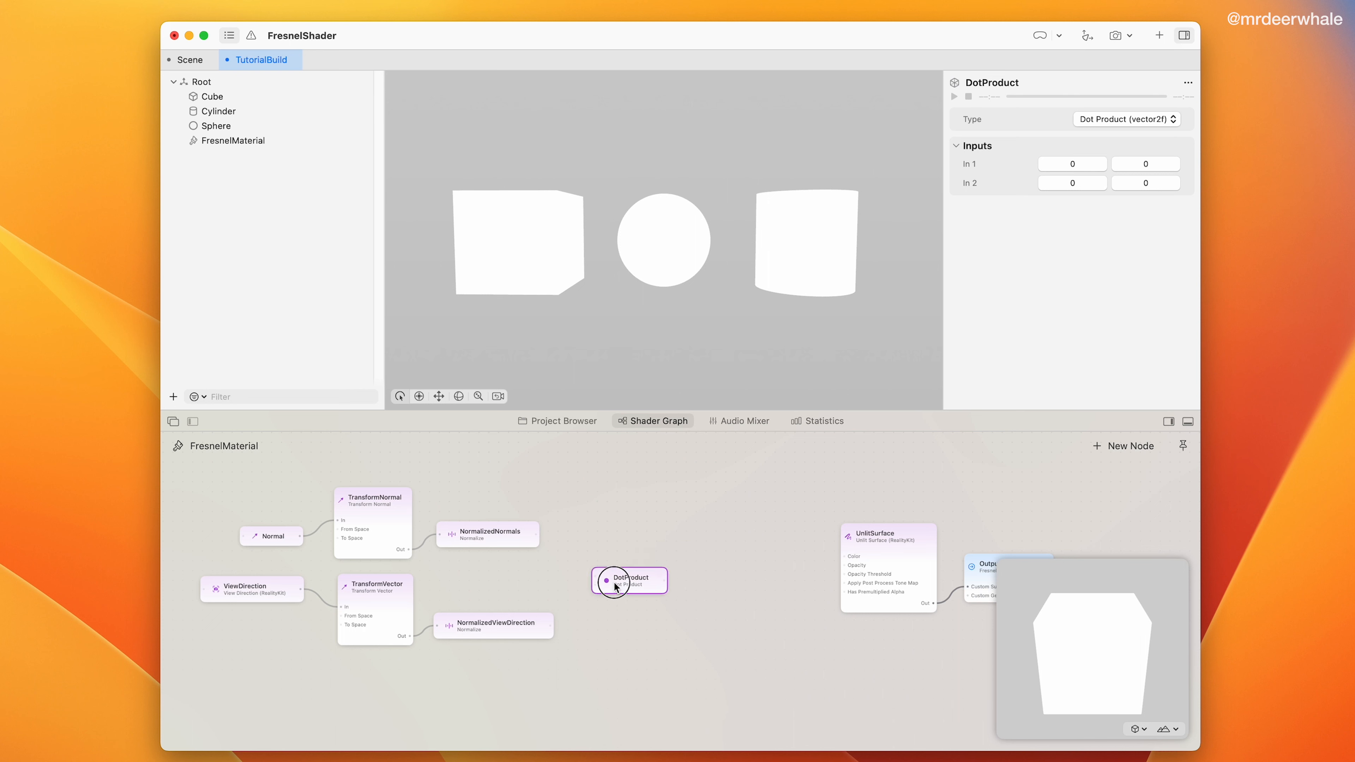
{"action": "left_click_drag", "start_coordinate": [536, 534], "coordinate": [592, 566]}
{"action": "left_click_drag", "start_coordinate": [550, 626], "coordinate": [595, 575]}
Add a Swizzle node after DotProduct and connect the DotProduct output to it
{"action": "double_click", "coordinate": [675, 517]}
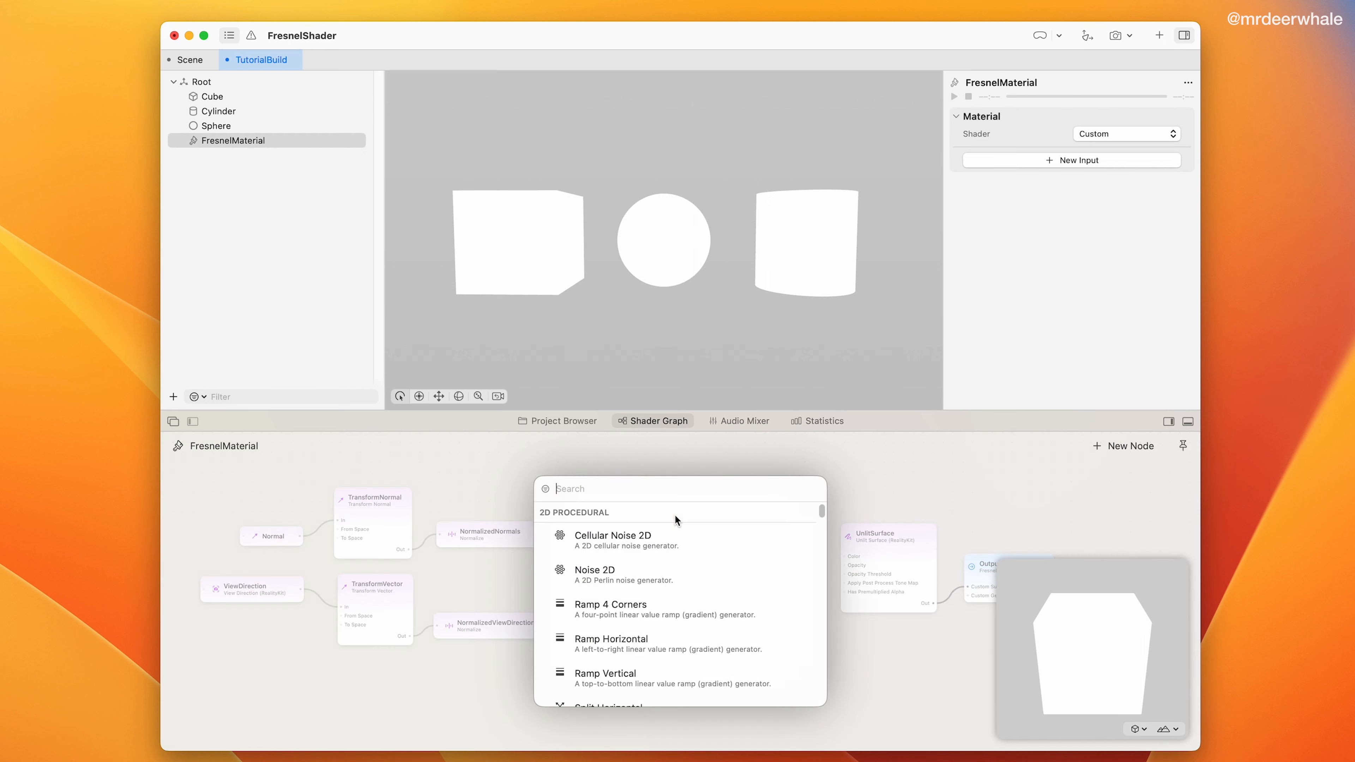
{"action": "type", "text": "swizzle"}
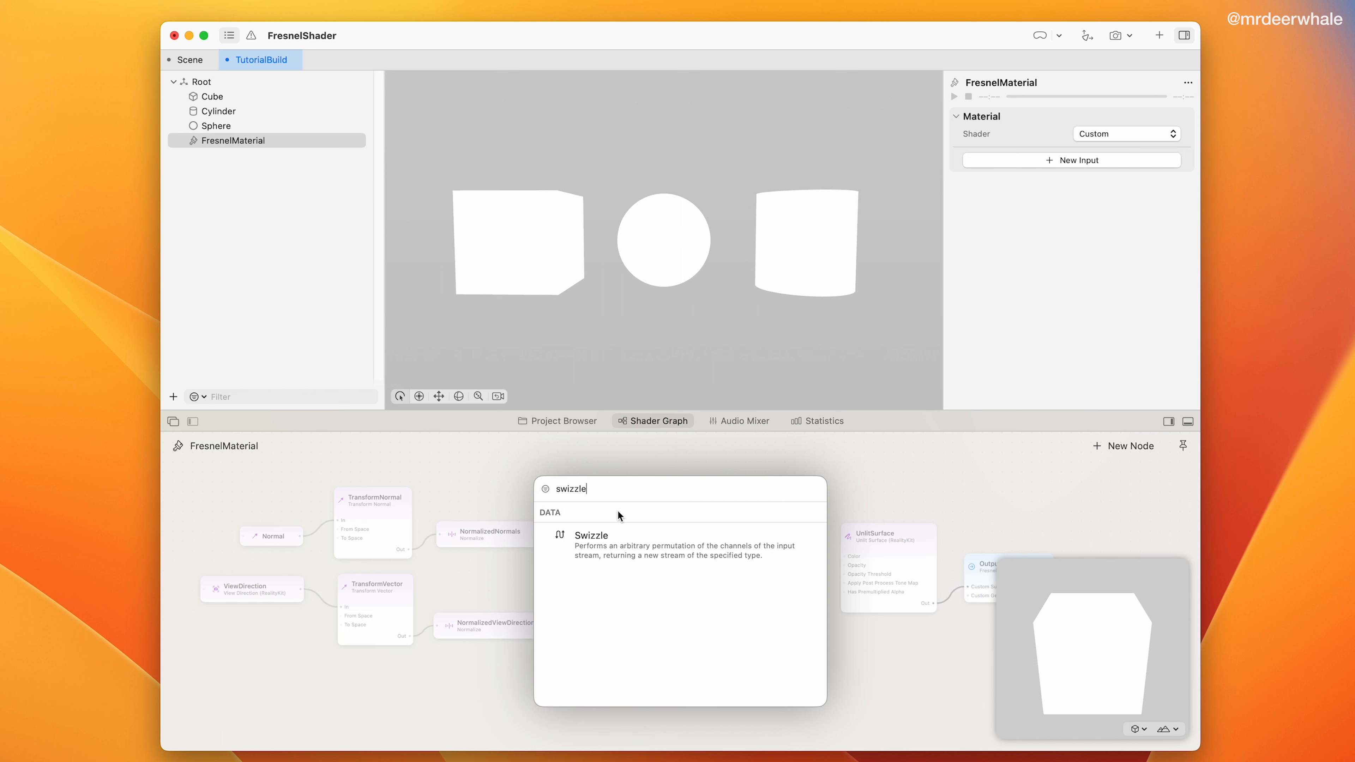
{"action": "left_click", "coordinate": [615, 533]}
{"action": "left_click_drag", "start_coordinate": [677, 513], "coordinate": [695, 567]}
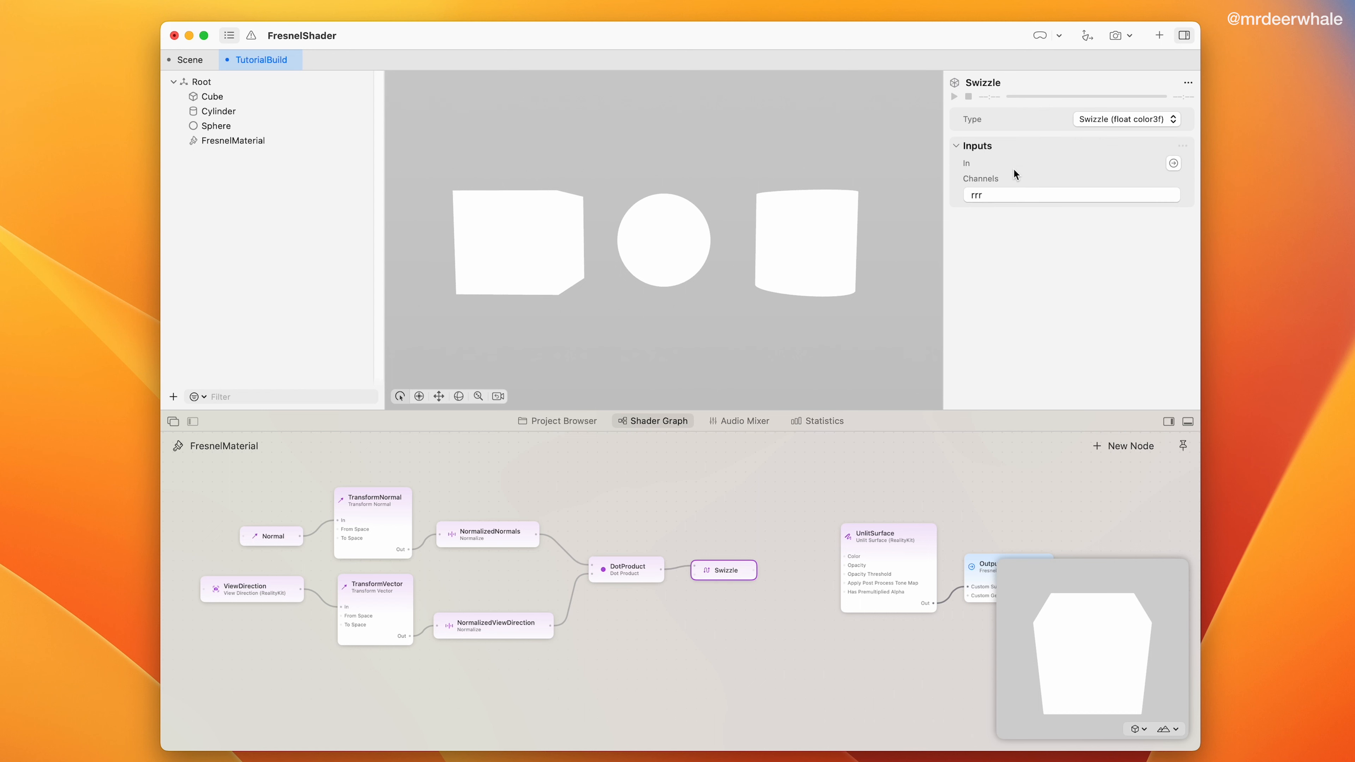
Check the Swizzle node's type options, keep float color3f, and connect its output to the Color input of UnlitSurface
{"action": "left_click", "coordinate": [1123, 119]}
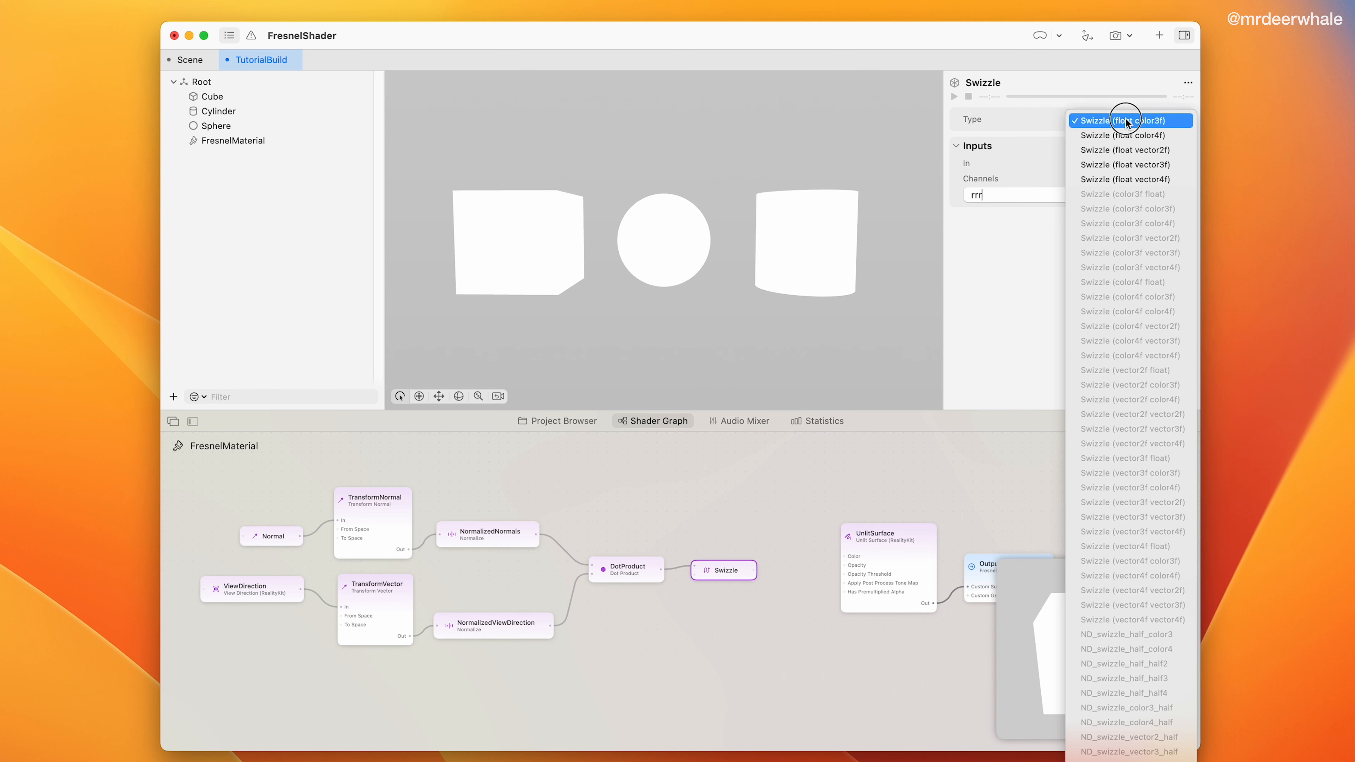
{"action": "left_click", "coordinate": [1018, 171]}
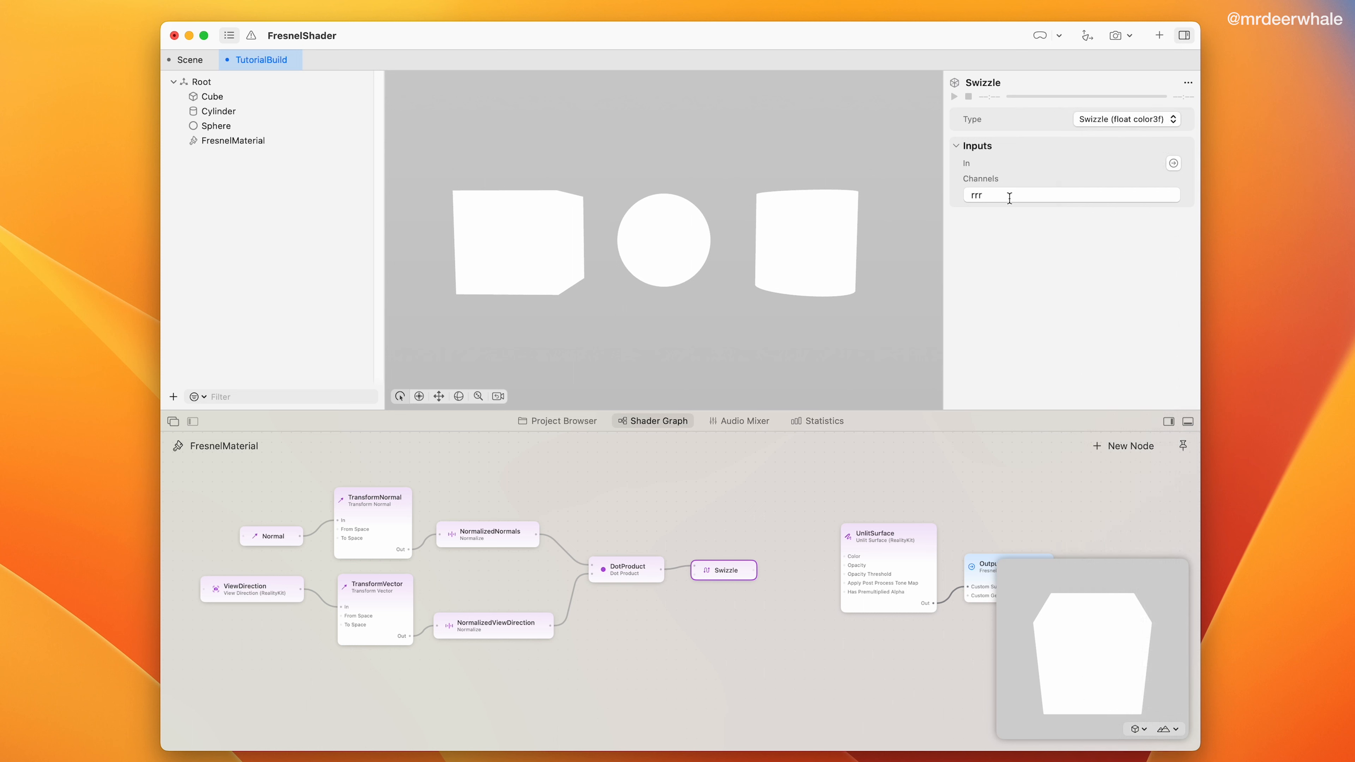
{"action": "left_click", "coordinate": [687, 519]}
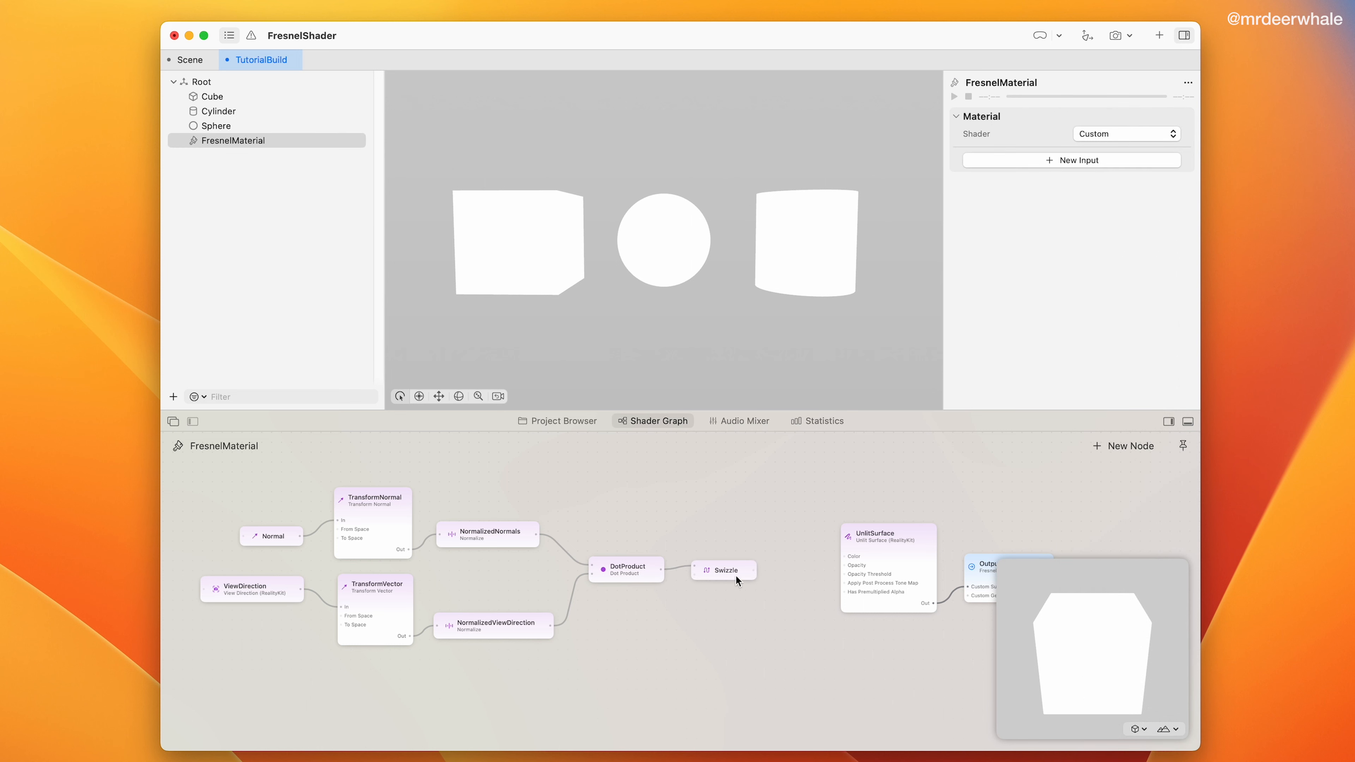
{"action": "left_click", "coordinate": [737, 579]}
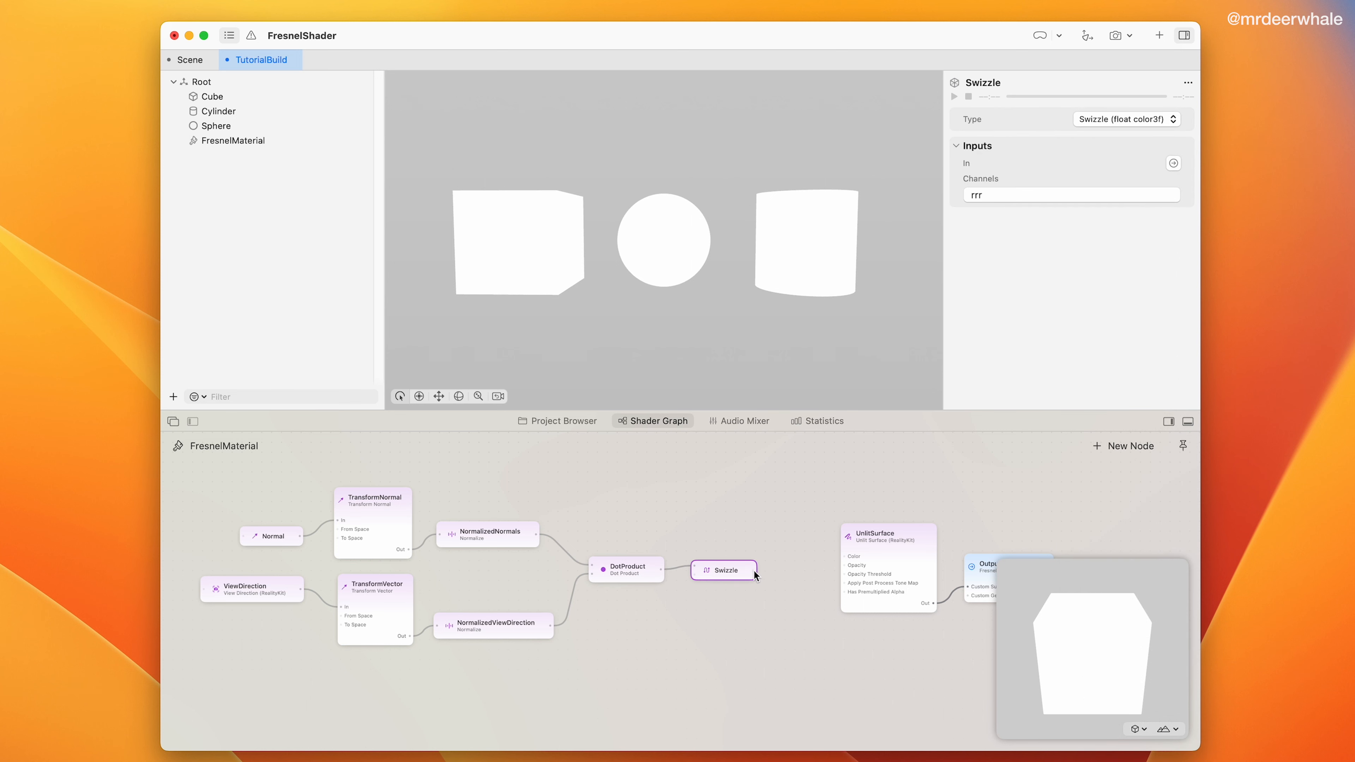
{"action": "left_click_drag", "start_coordinate": [753, 570], "coordinate": [843, 556]}
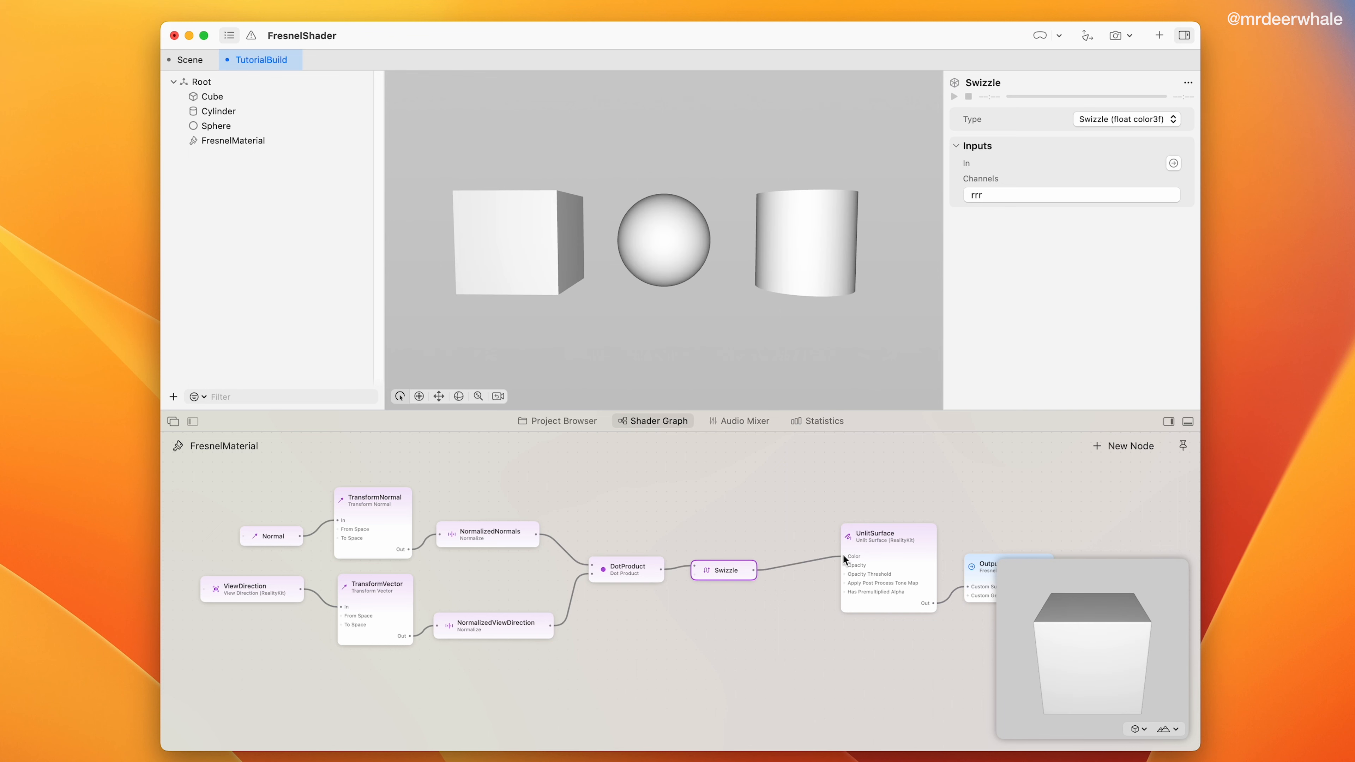
Add a Smooth Step node between DotProduct and Swizzle, shifting the upstream chain to make room, and route the dot product through it
{"action": "mouse_move", "coordinate": [735, 303]}
{"action": "left_mouse_down"}
{"action": "mouse_move", "coordinate": [674, 321]}
{"action": "mouse_move", "coordinate": [618, 297]}
{"action": "mouse_move", "coordinate": [647, 321]}
{"action": "mouse_move", "coordinate": [736, 342]}
{"action": "mouse_move", "coordinate": [782, 335]}
{"action": "mouse_move", "coordinate": [778, 313]}
{"action": "mouse_move", "coordinate": [744, 304]}
{"action": "mouse_move", "coordinate": [744, 357]}
{"action": "mouse_move", "coordinate": [741, 312]}
{"action": "mouse_move", "coordinate": [692, 314]}
{"action": "mouse_move", "coordinate": [724, 310]}
{"action": "left_mouse_up"}
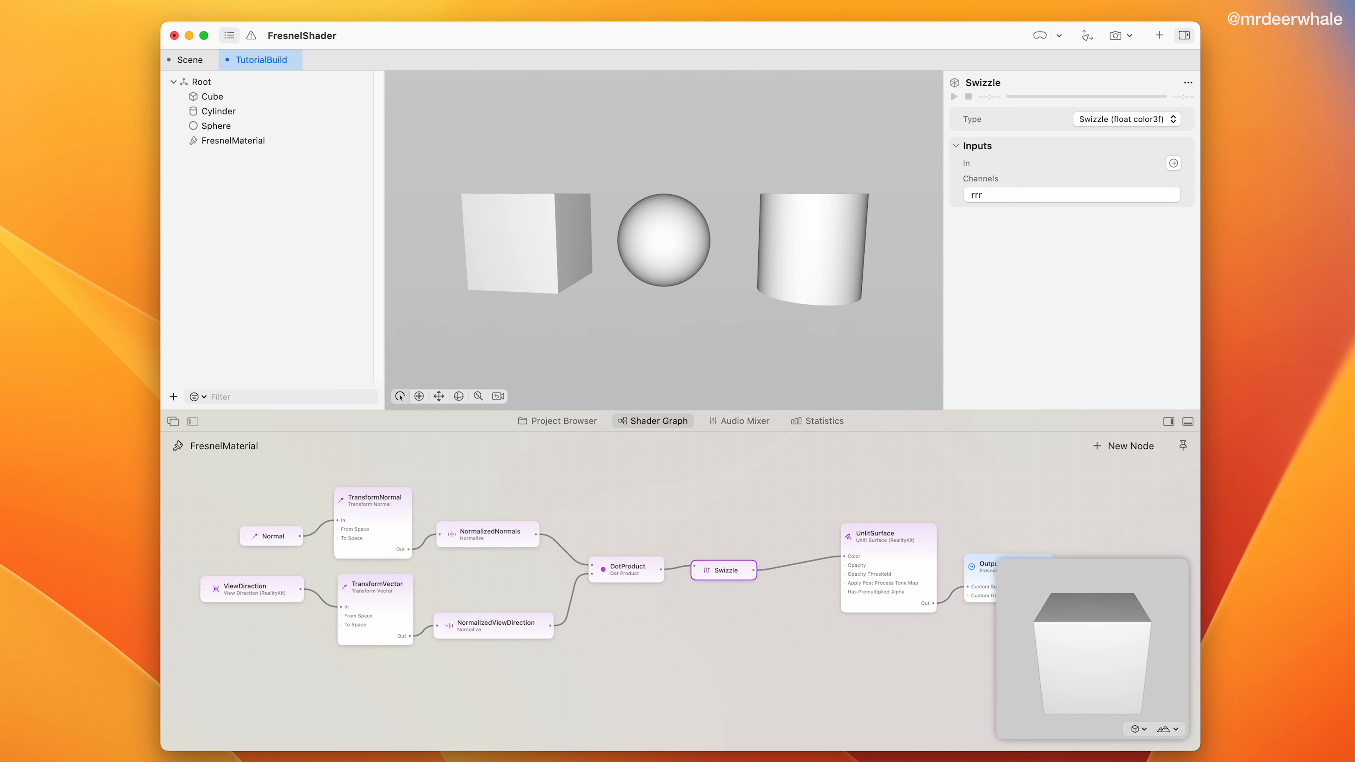
{"action": "double_click", "coordinate": [673, 664]}
{"action": "type", "text": "smooth"}
{"action": "left_click", "coordinate": [627, 544]}
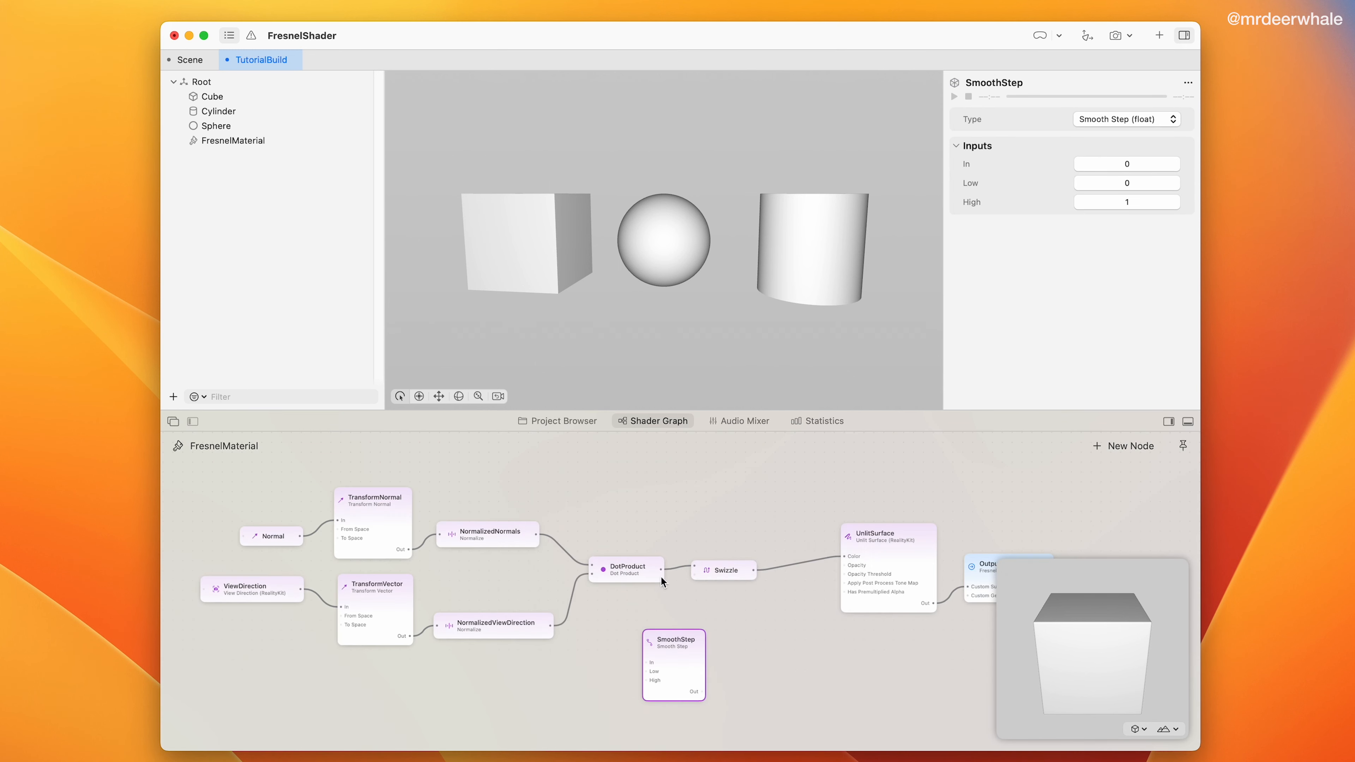
{"action": "left_click_drag", "start_coordinate": [225, 489], "coordinate": [597, 689]}
{"action": "left_click_drag", "start_coordinate": [622, 569], "coordinate": [352, 564]}
{"action": "left_click_drag", "start_coordinate": [702, 703], "coordinate": [485, 600]}
{"action": "left_click_drag", "start_coordinate": [390, 563], "coordinate": [694, 567]}
{"action": "mouse_move", "coordinate": [693, 205]}
{"action": "left_mouse_down"}
{"action": "mouse_move", "coordinate": [603, 255]}
{"action": "mouse_move", "coordinate": [566, 224]}
{"action": "mouse_move", "coordinate": [638, 294]}
{"action": "mouse_move", "coordinate": [728, 239]}
{"action": "mouse_move", "coordinate": [714, 214]}
{"action": "left_mouse_up"}
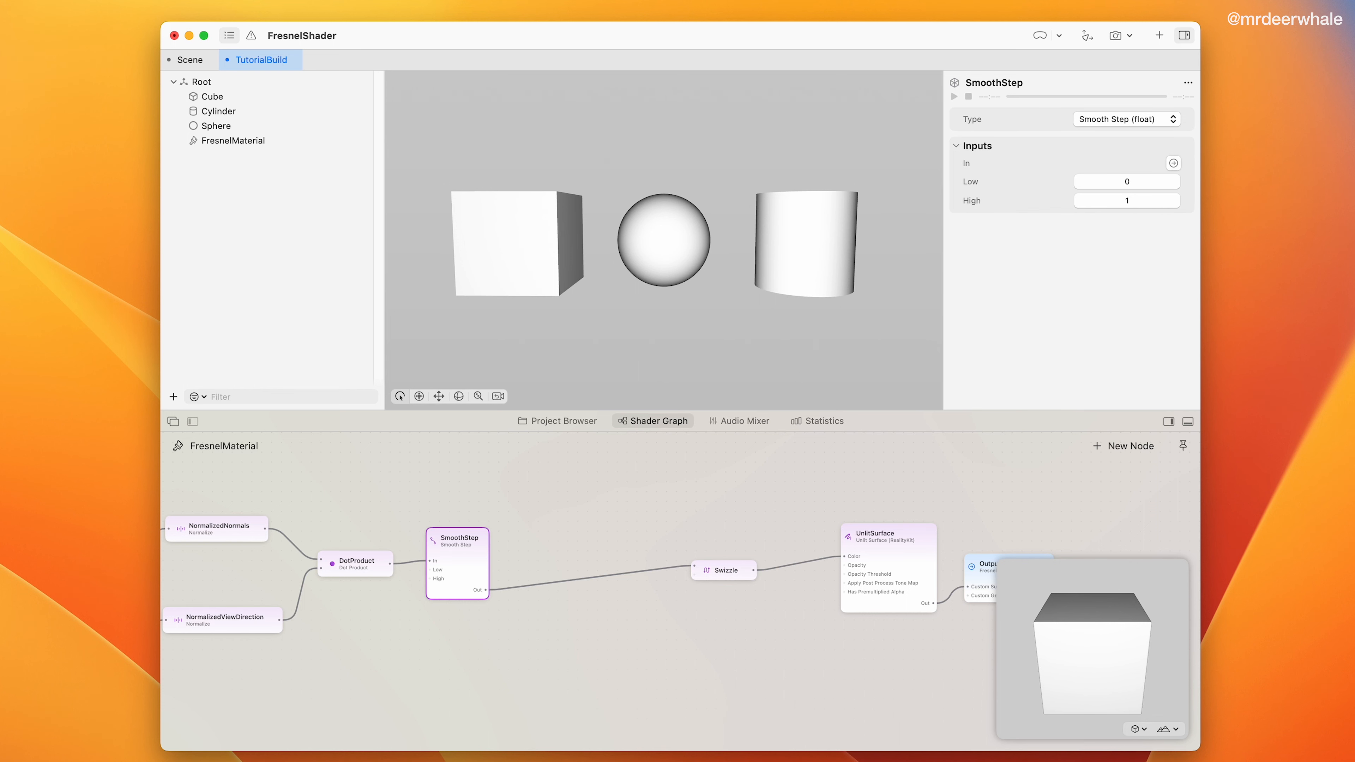
Add a Color3 (Float) node above the DotProduct chain and rename it OriginalColor
{"action": "double_click", "coordinate": [561, 491]}
{"action": "type", "text": "color"}
{"action": "left_click", "coordinate": [590, 614]}
{"action": "left_click_drag", "start_coordinate": [566, 495], "coordinate": [400, 462]}
{"action": "double_click", "coordinate": [988, 82]}
{"action": "type", "text": "OriginalColor"}
{"action": "key", "text": "Return"}
Set OriginalColor's value to a purple with a hue of 254°
{"action": "left_click", "coordinate": [1173, 134]}
{"action": "left_click_drag", "start_coordinate": [766, 368], "coordinate": [752, 369]}
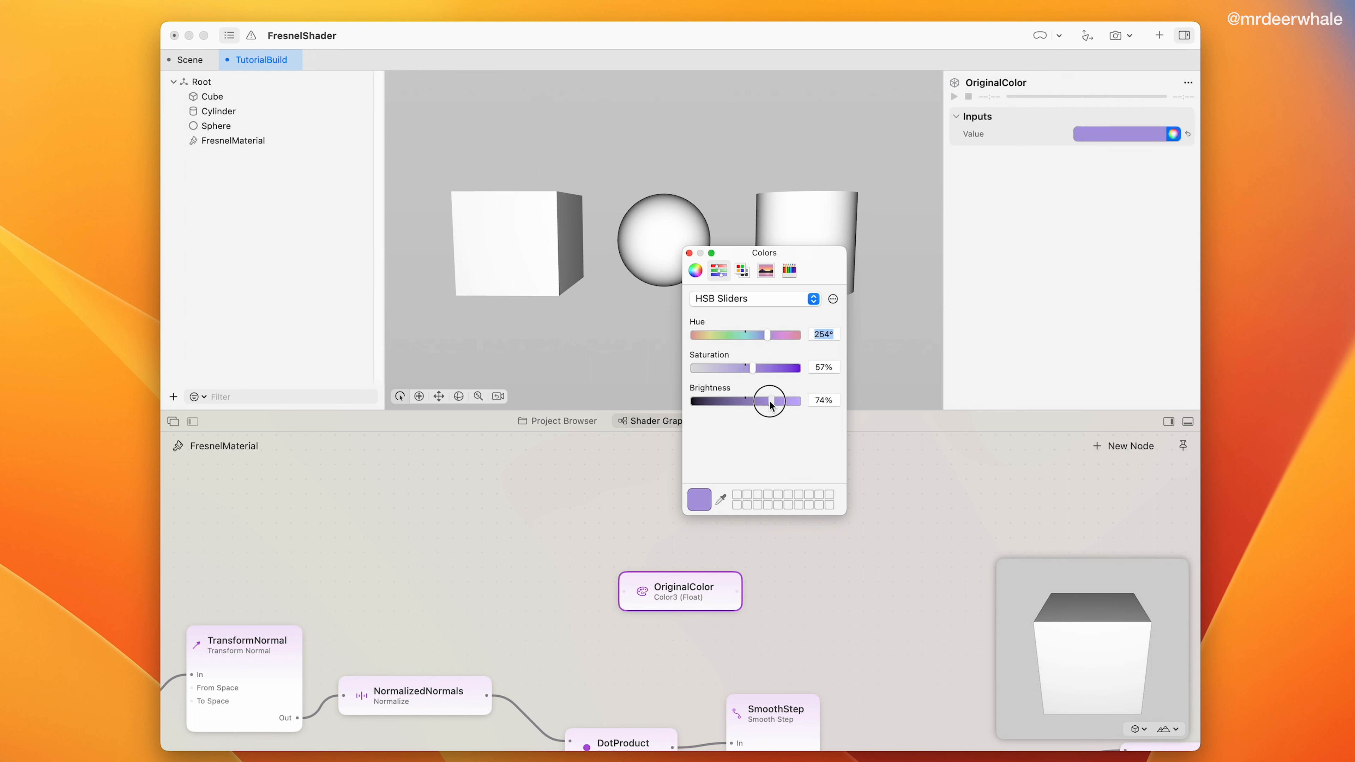
{"action": "left_click", "coordinate": [689, 253]}
Connect OriginalColor directly to the Color input of UnlitSurface and view the flat colour on the three shapes
{"action": "left_click", "coordinate": [767, 585]}
{"action": "scroll", "coordinate": [765, 583], "scroll_direction": "down", "scroll_amount": 5}
{"action": "left_click", "coordinate": [644, 571]}
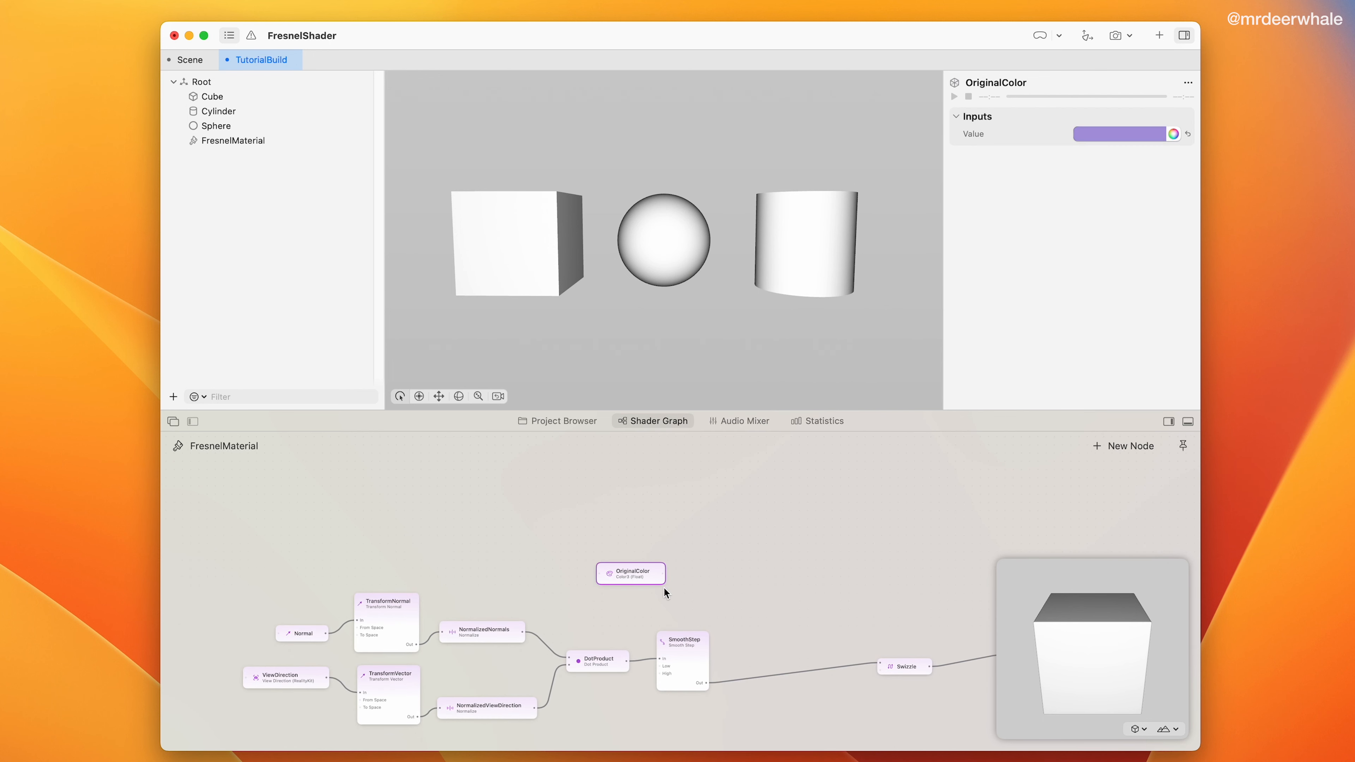
{"action": "scroll", "coordinate": [831, 624], "scroll_direction": "right", "scroll_amount": 5}
{"action": "left_click_drag", "start_coordinate": [533, 554], "coordinate": [875, 635]}
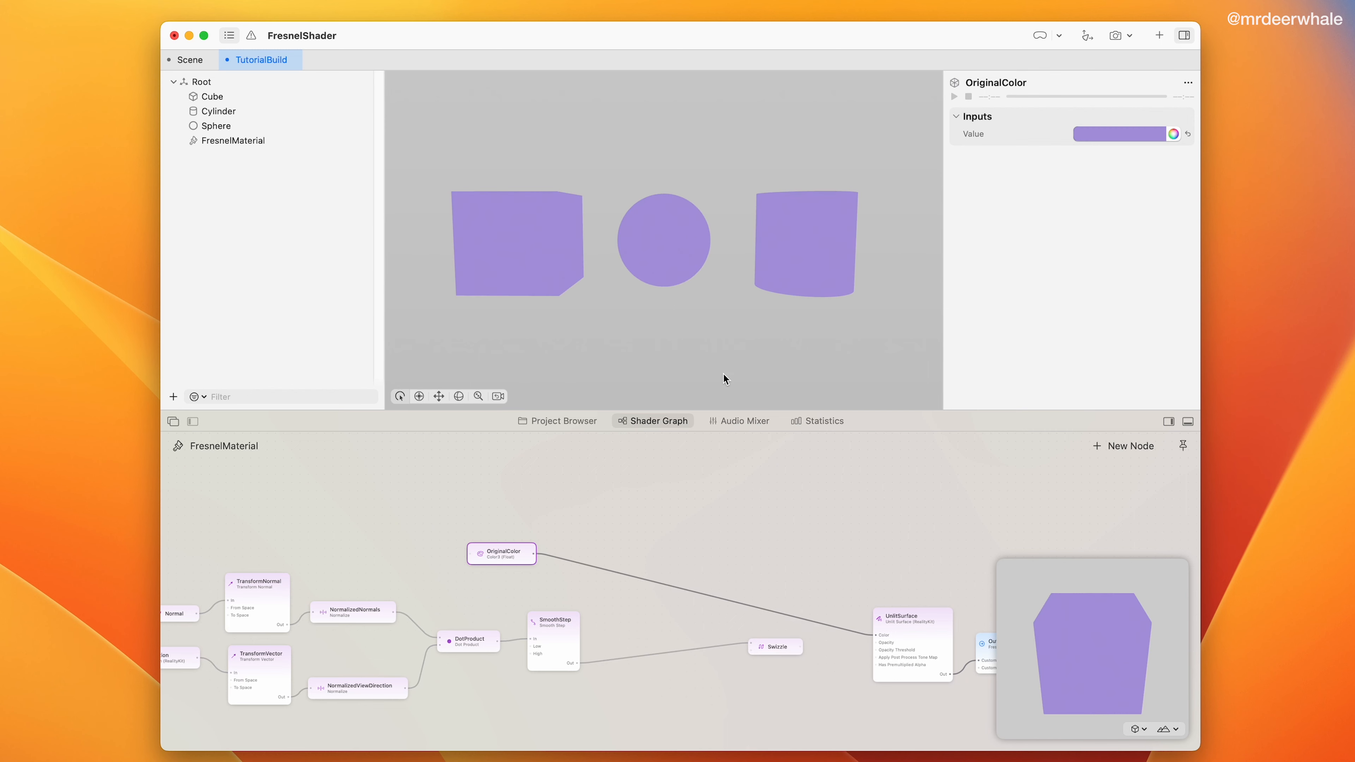
{"action": "left_click_drag", "start_coordinate": [723, 374], "coordinate": [705, 307]}
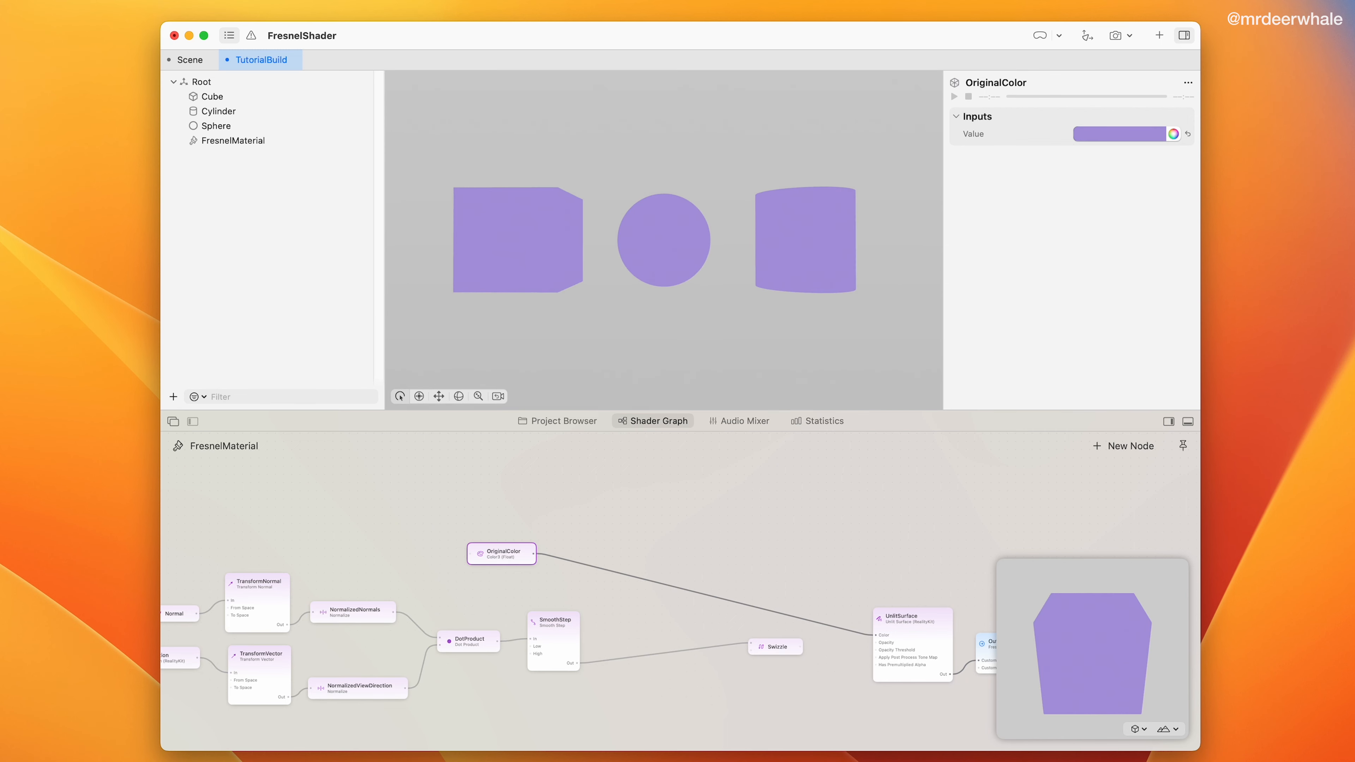
Add a Power node and place it between OriginalColor and UnlitSurface
{"action": "double_click", "coordinate": [643, 561]}
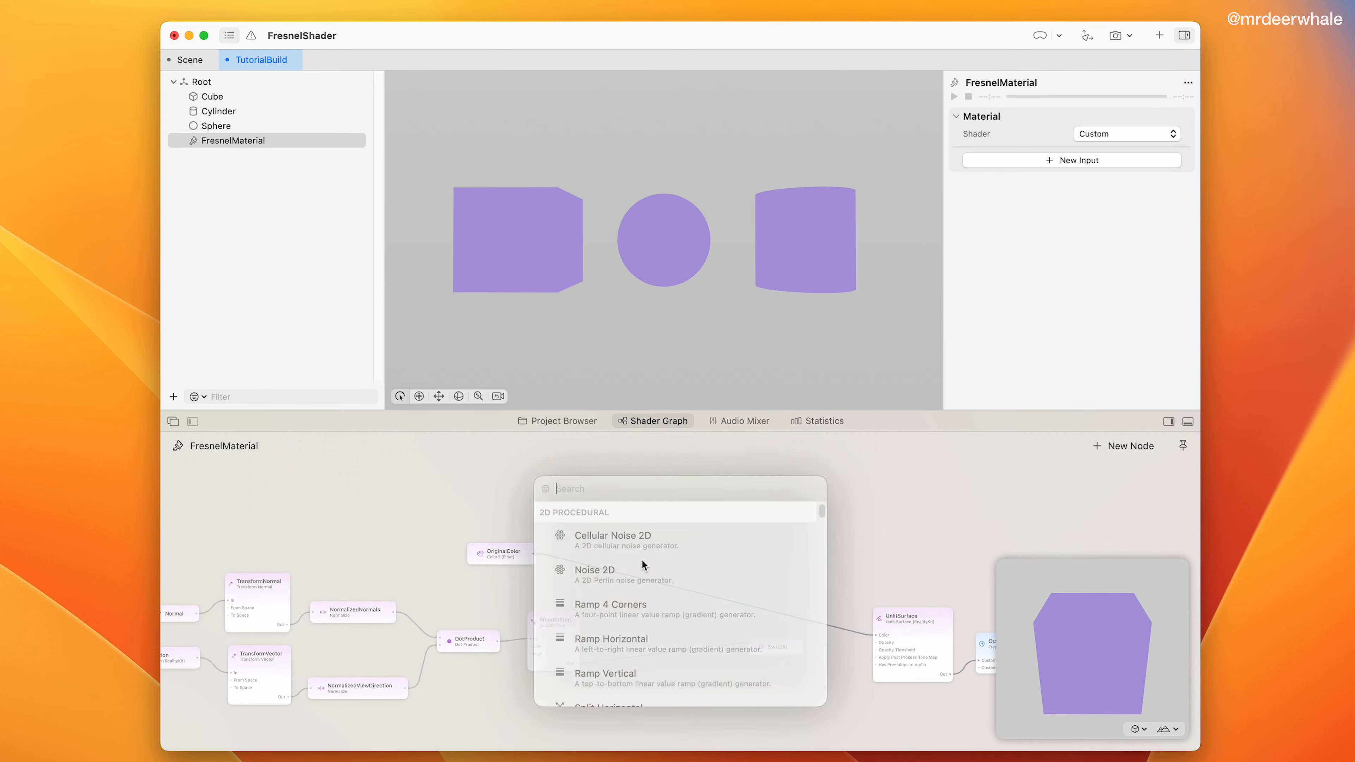
{"action": "type", "text": "power"}
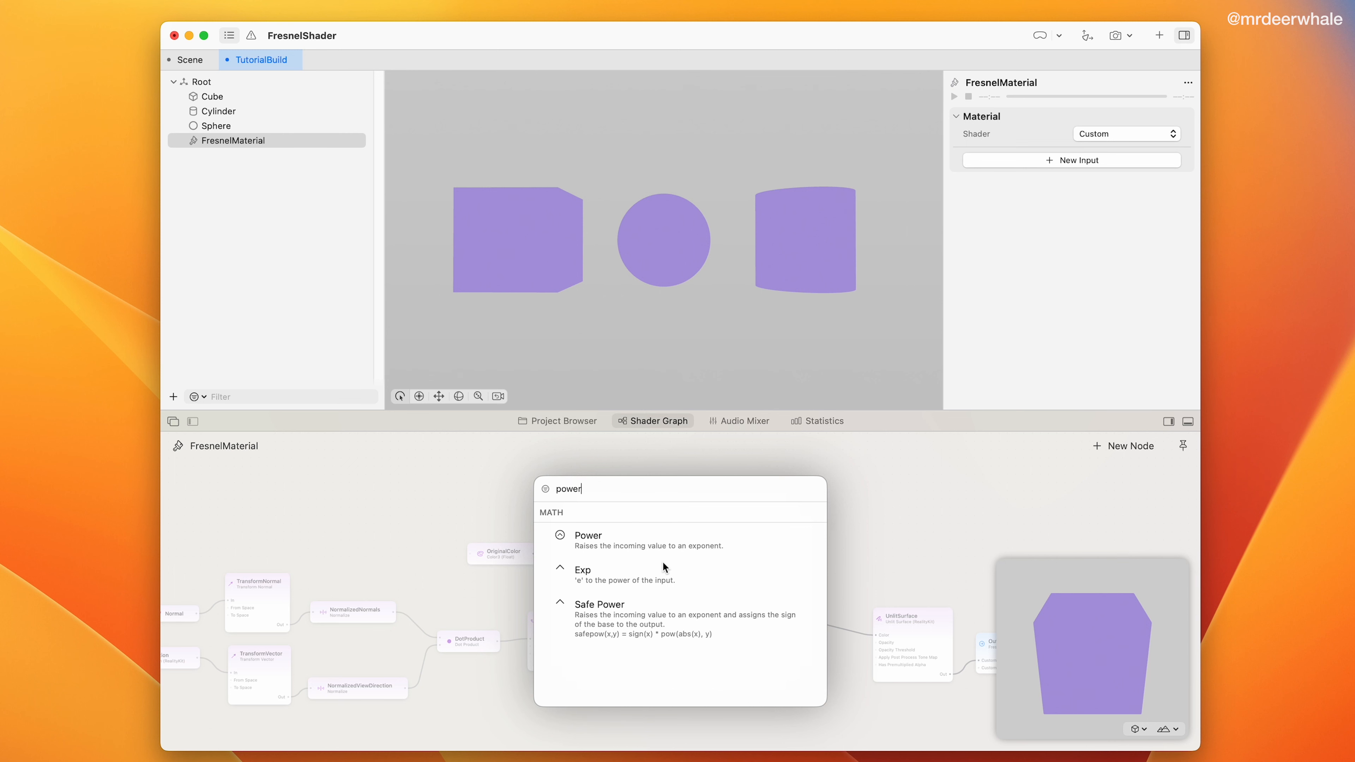
{"action": "left_click", "coordinate": [633, 541]}
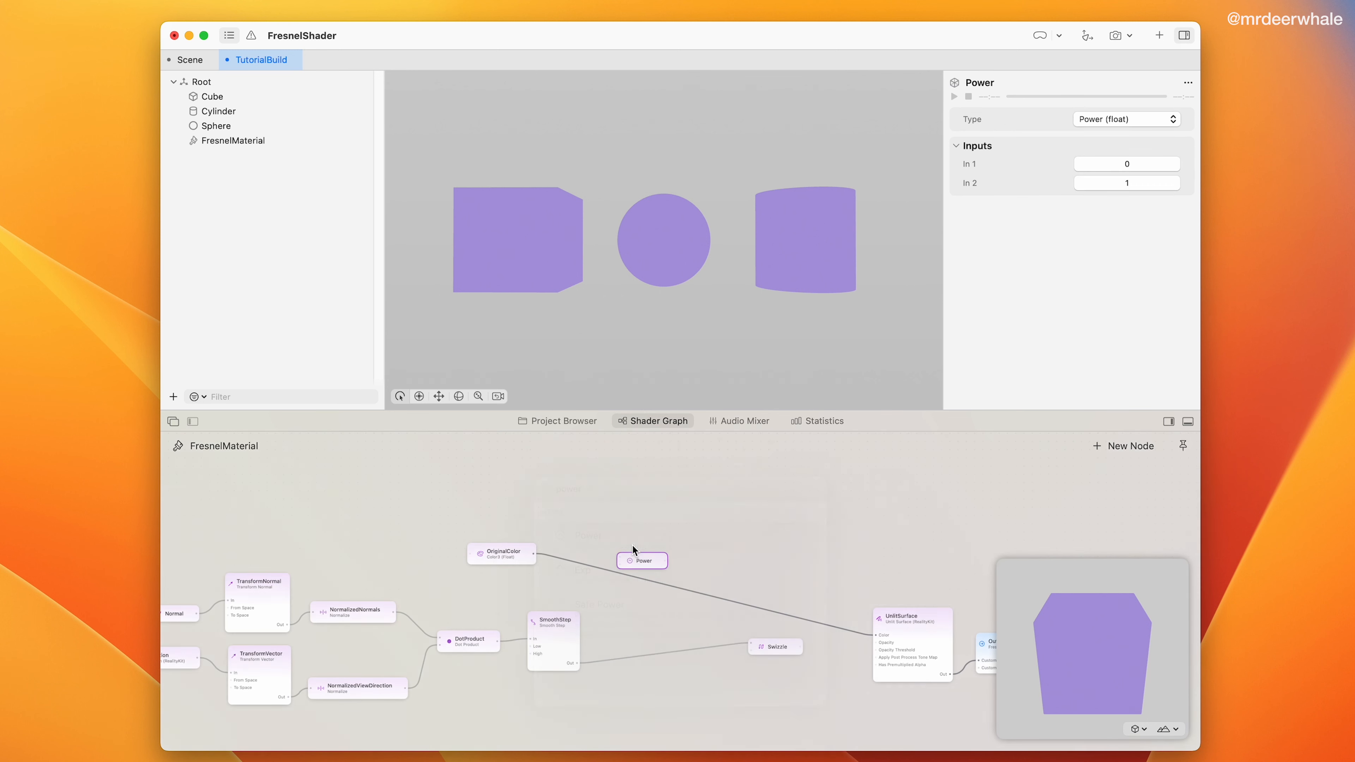
{"action": "left_click_drag", "start_coordinate": [646, 564], "coordinate": [662, 558]}
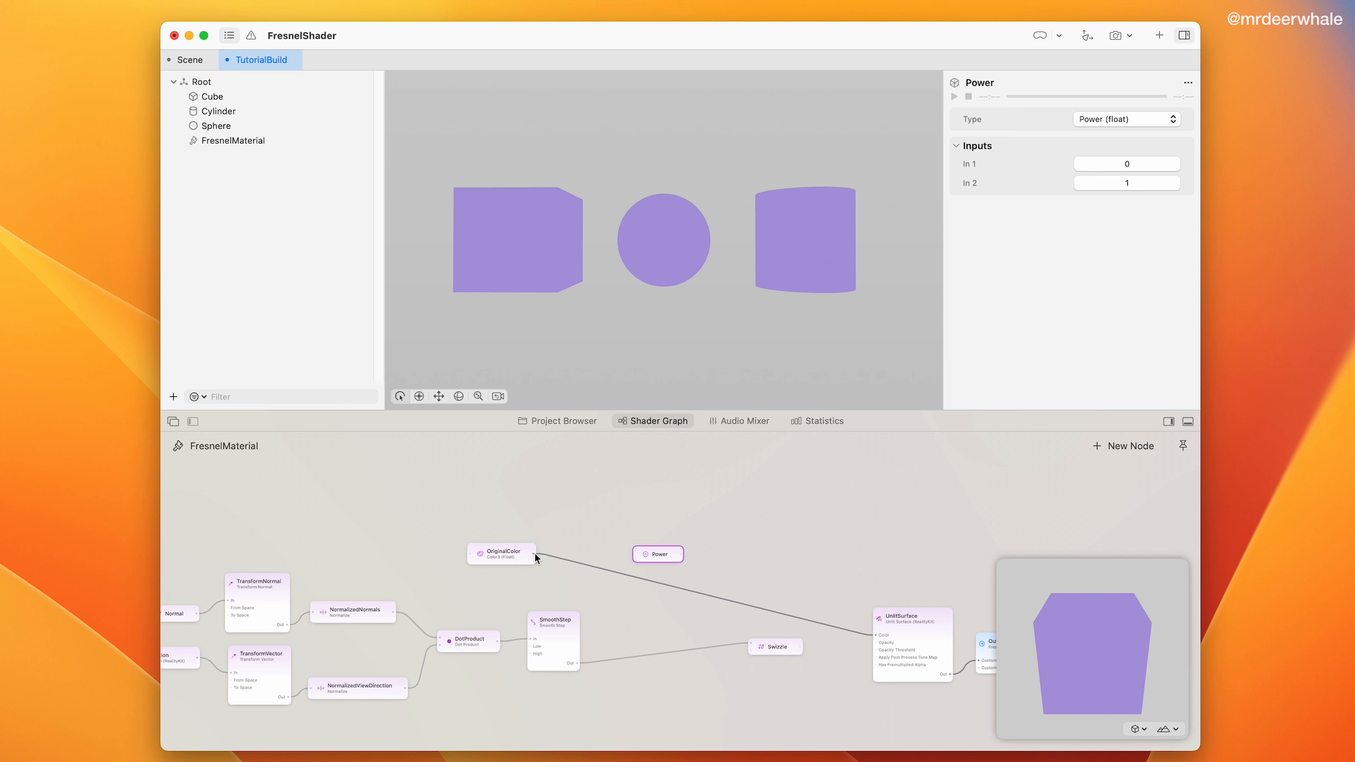
Connect OriginalColor and SmoothStep to Power's two inputs, and connect Power's output to the Color input of UnlitSurface
{"action": "left_click_drag", "start_coordinate": [534, 556], "coordinate": [654, 561]}
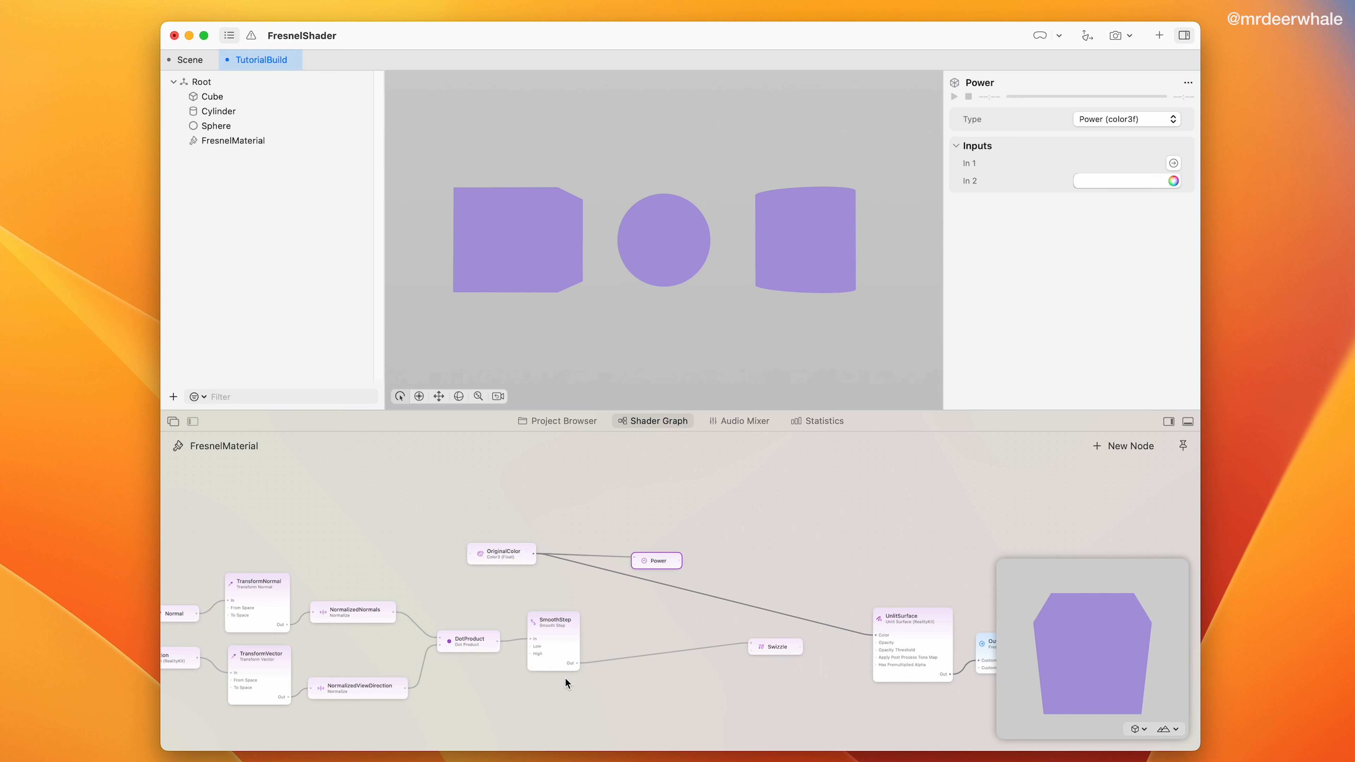
{"action": "left_click_drag", "start_coordinate": [577, 663], "coordinate": [635, 561]}
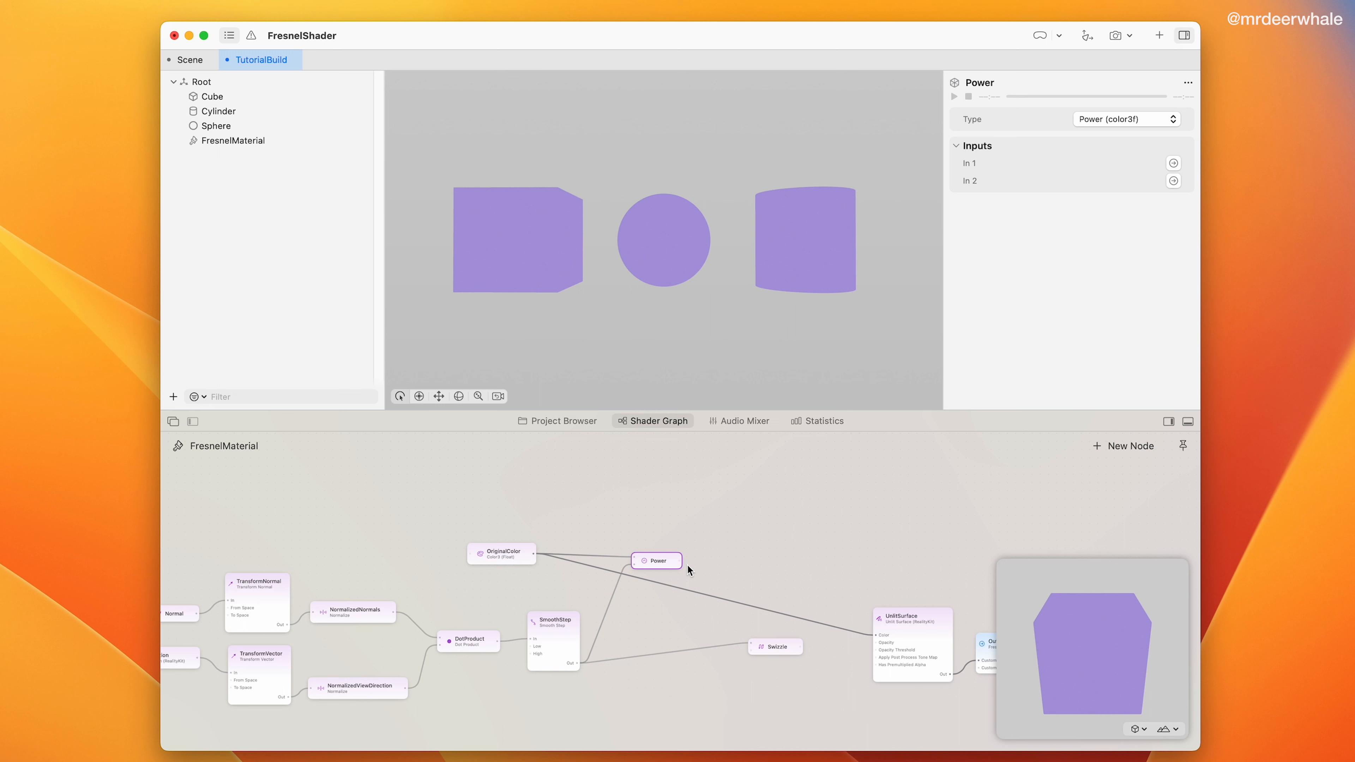
{"action": "left_click_drag", "start_coordinate": [680, 561], "coordinate": [890, 643]}
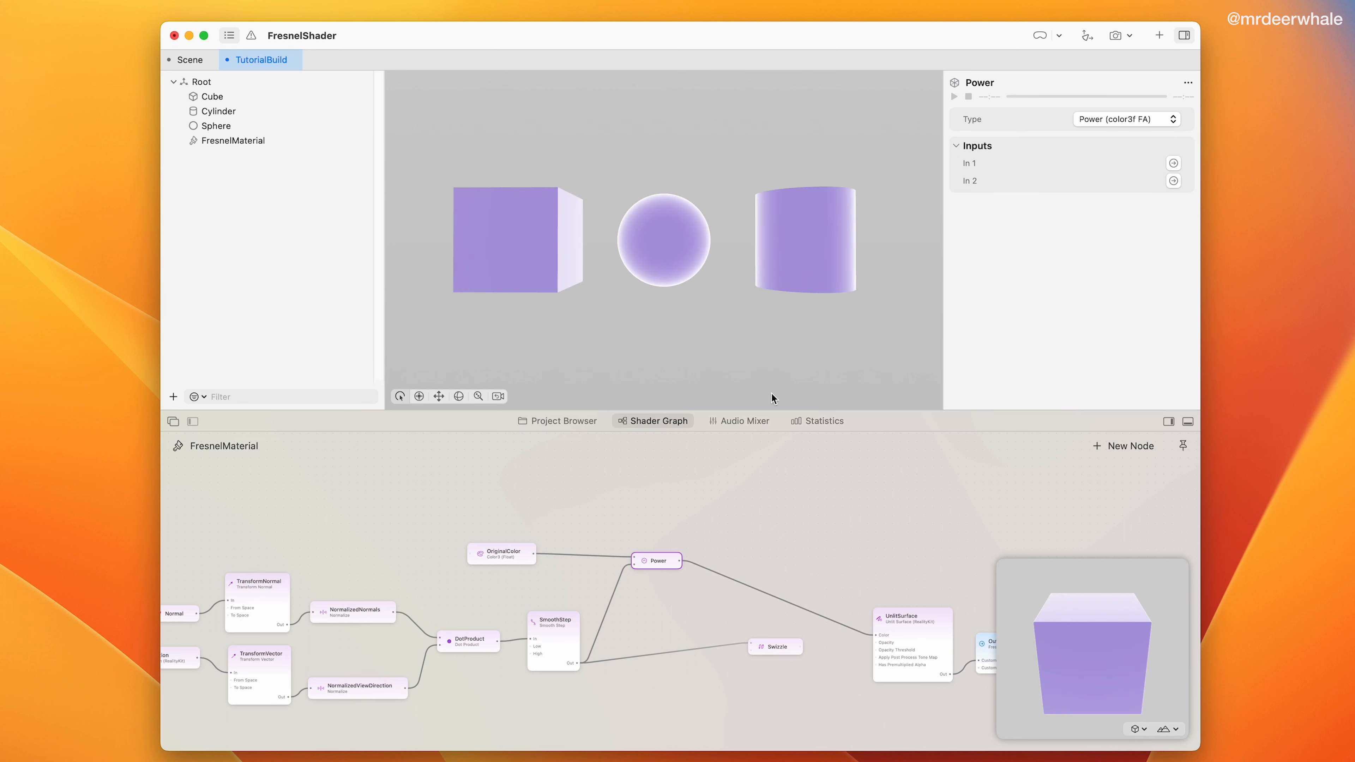
{"action": "left_click_drag", "start_coordinate": [772, 398], "coordinate": [767, 299]}
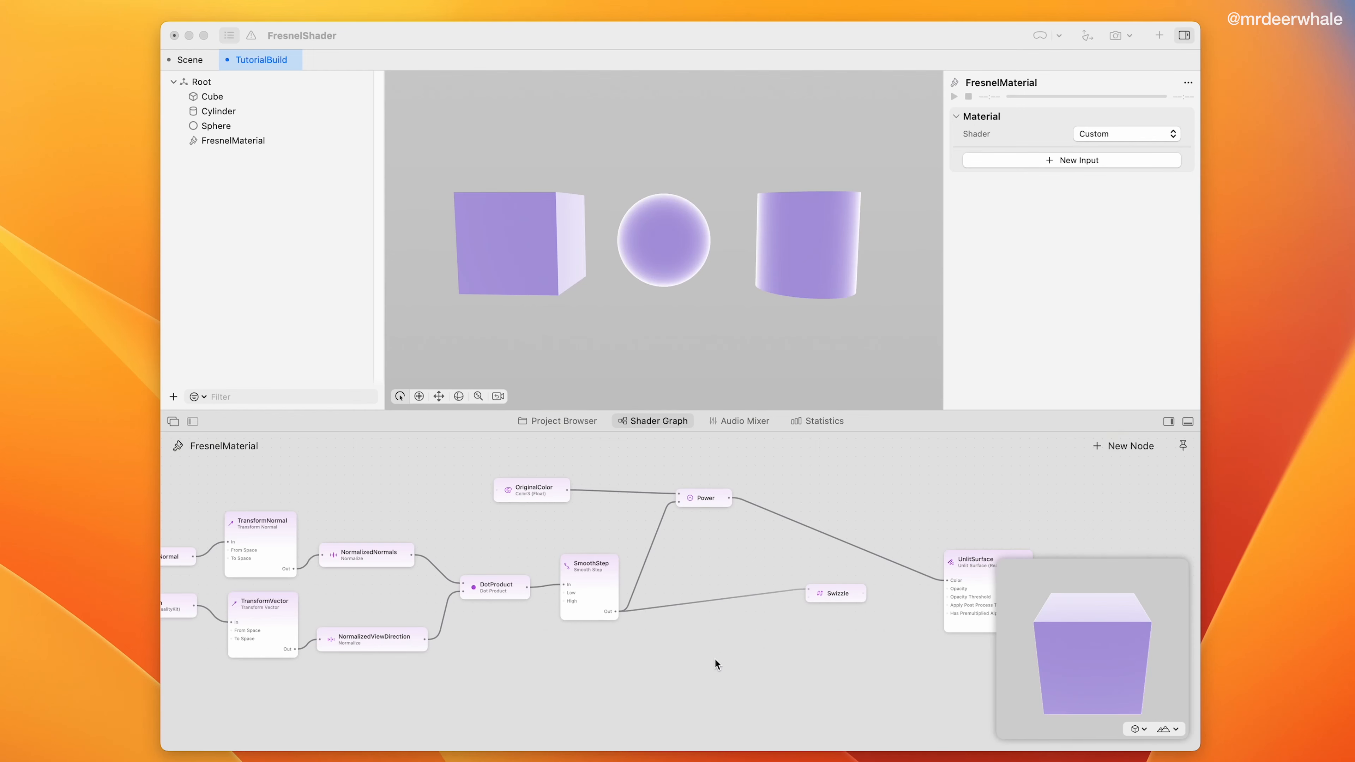
Add a Range node and place it beside SmoothStep, below the Power node
{"action": "double_click", "coordinate": [715, 663]}
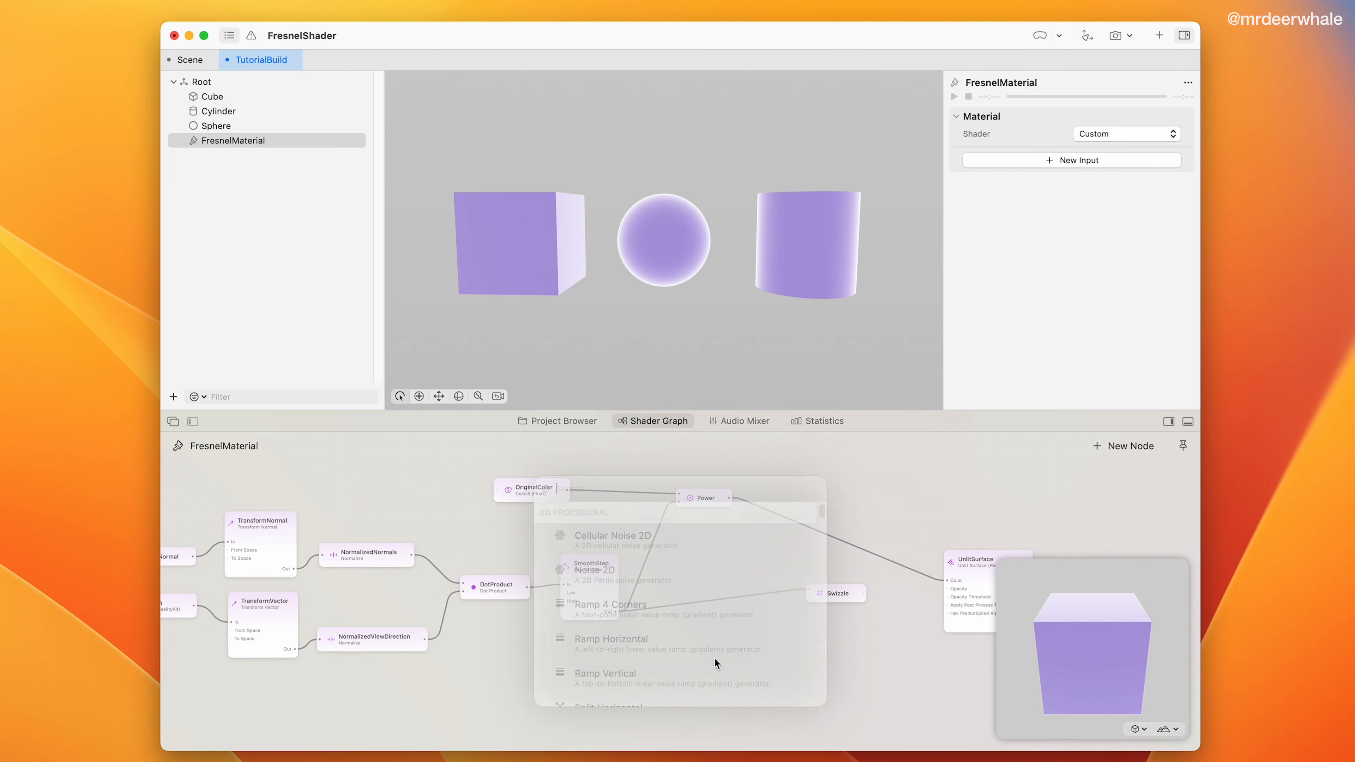
{"action": "type", "text": "range"}
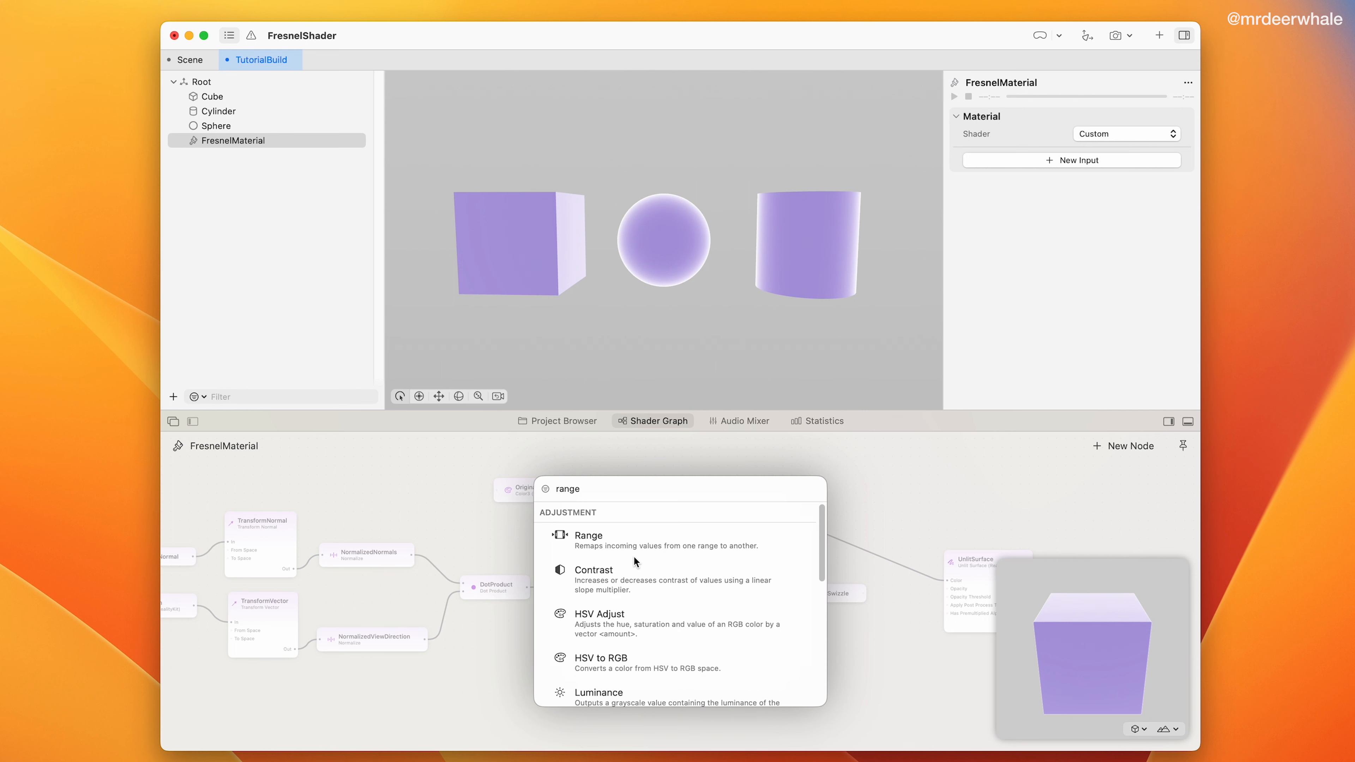
{"action": "left_click", "coordinate": [635, 546]}
{"action": "left_click_drag", "start_coordinate": [683, 629], "coordinate": [639, 556]}
Move the normal and view direction chains up to SmoothStep away from Power, and reposition Range in the freed space
{"action": "left_click_drag", "start_coordinate": [184, 493], "coordinate": [586, 694]}
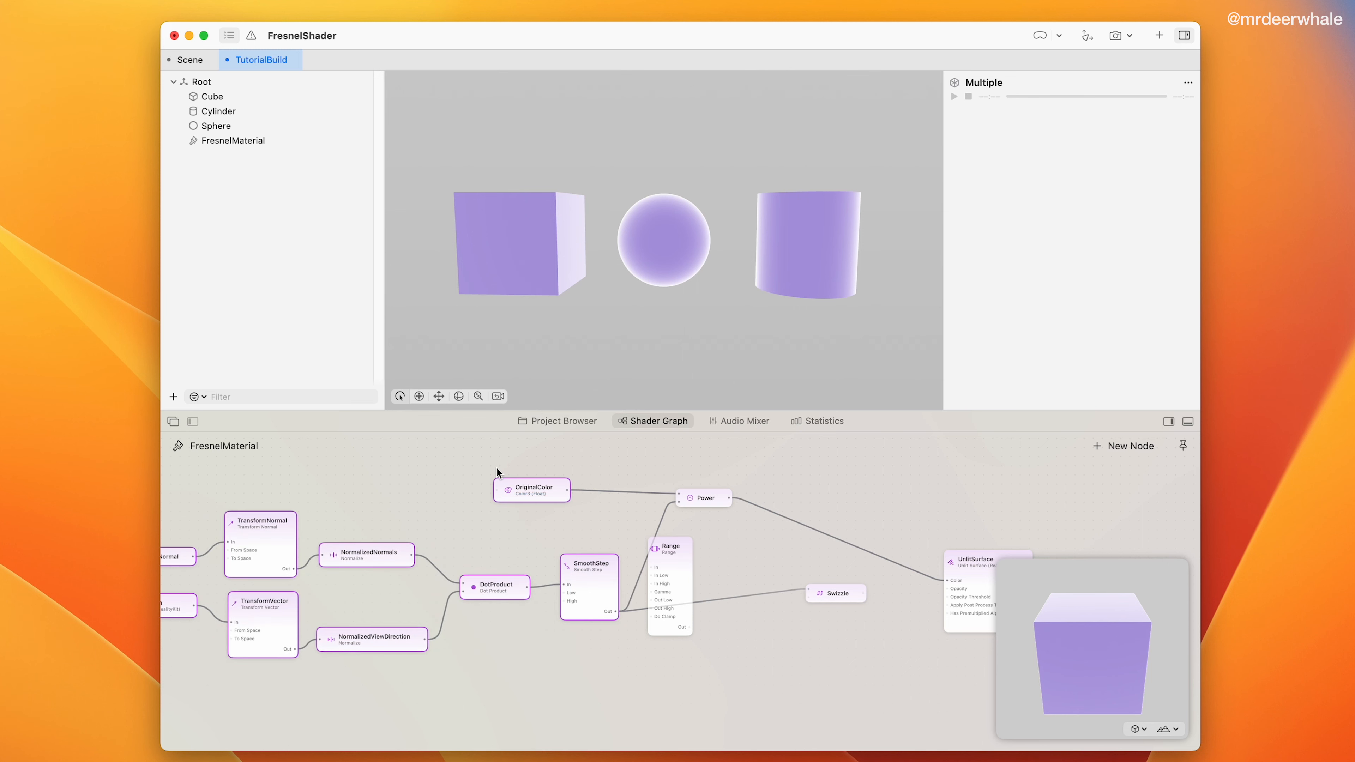
{"action": "right_click", "coordinate": [496, 466]}
{"action": "left_click", "coordinate": [574, 469]}
{"action": "scroll", "coordinate": [585, 527], "scroll_direction": "down", "scroll_amount": 5}
{"action": "scroll", "coordinate": [506, 457], "scroll_direction": "up", "scroll_amount": 5}
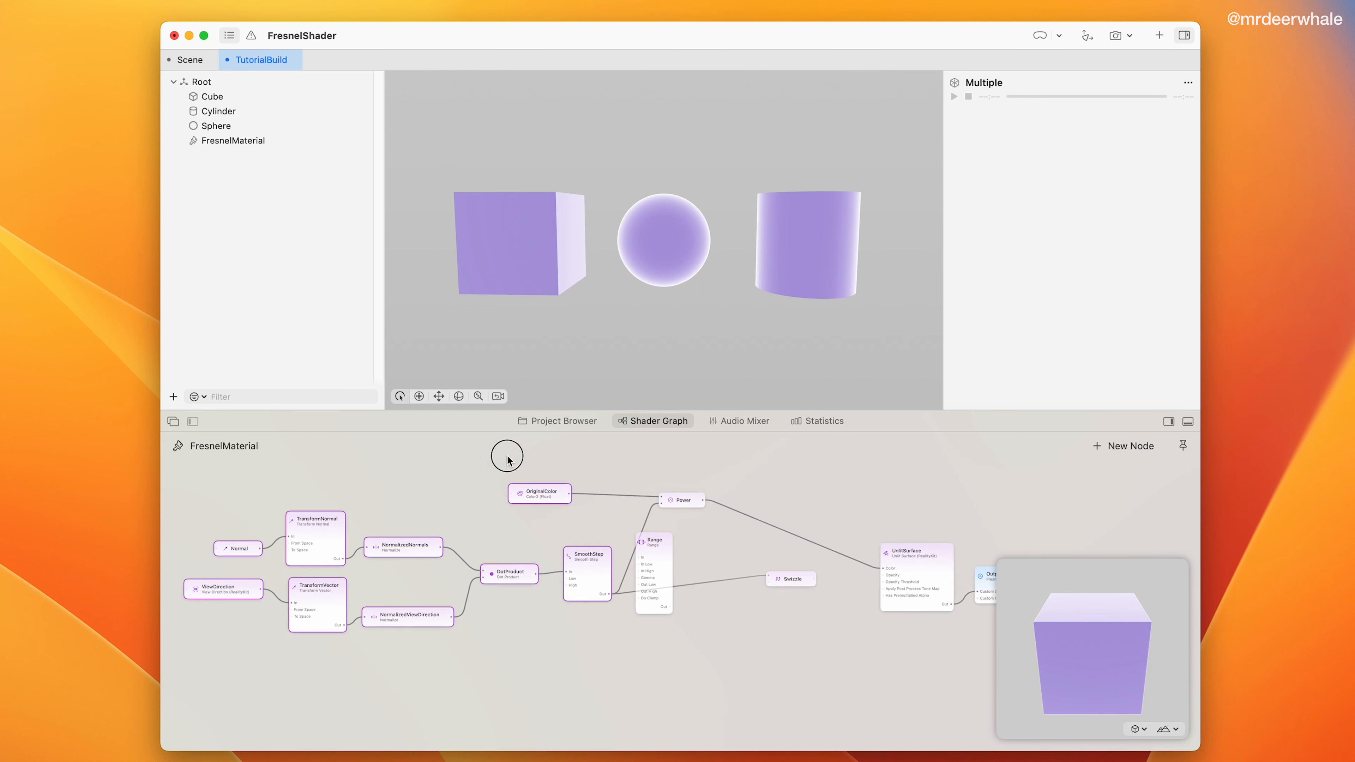
{"action": "left_click_drag", "start_coordinate": [182, 514], "coordinate": [614, 693]}
{"action": "left_click_drag", "start_coordinate": [588, 599], "coordinate": [510, 596]}
{"action": "left_click_drag", "start_coordinate": [663, 555], "coordinate": [615, 577]}
Route SmoothStep's output through Range into Power's second input, and move Swizzle out of the way below
{"action": "left_click_drag", "start_coordinate": [533, 596], "coordinate": [596, 583]}
{"action": "left_click_drag", "start_coordinate": [628, 633], "coordinate": [666, 502]}
{"action": "left_click_drag", "start_coordinate": [610, 567], "coordinate": [591, 547]}
{"action": "left_click_drag", "start_coordinate": [779, 588], "coordinate": [563, 732]}
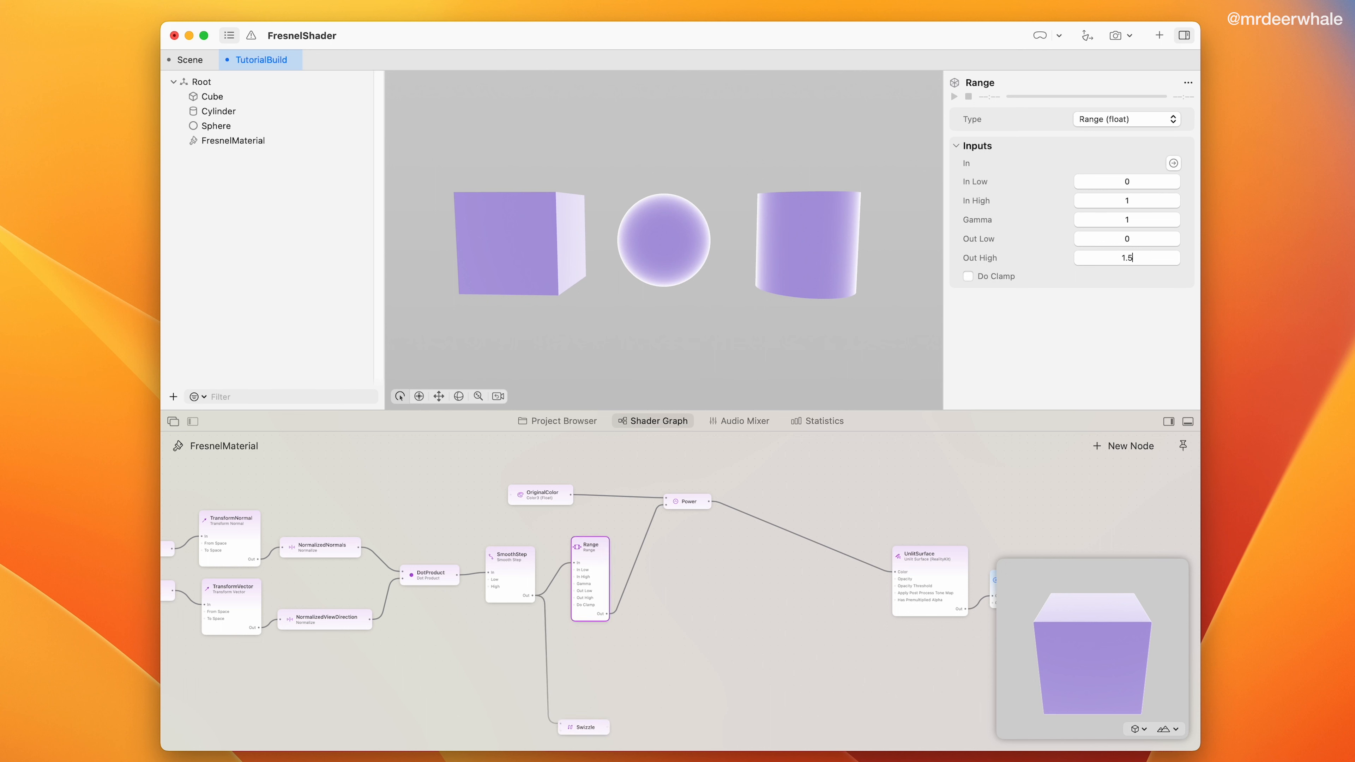
Set the Range node's Out High to 1.5 and check the shading on the shapes
{"action": "key", "text": "Return"}
{"action": "mouse_move", "coordinate": [674, 264]}
{"action": "left_mouse_down"}
{"action": "mouse_move", "coordinate": [632, 285]}
{"action": "mouse_move", "coordinate": [679, 281]}
{"action": "left_mouse_up"}
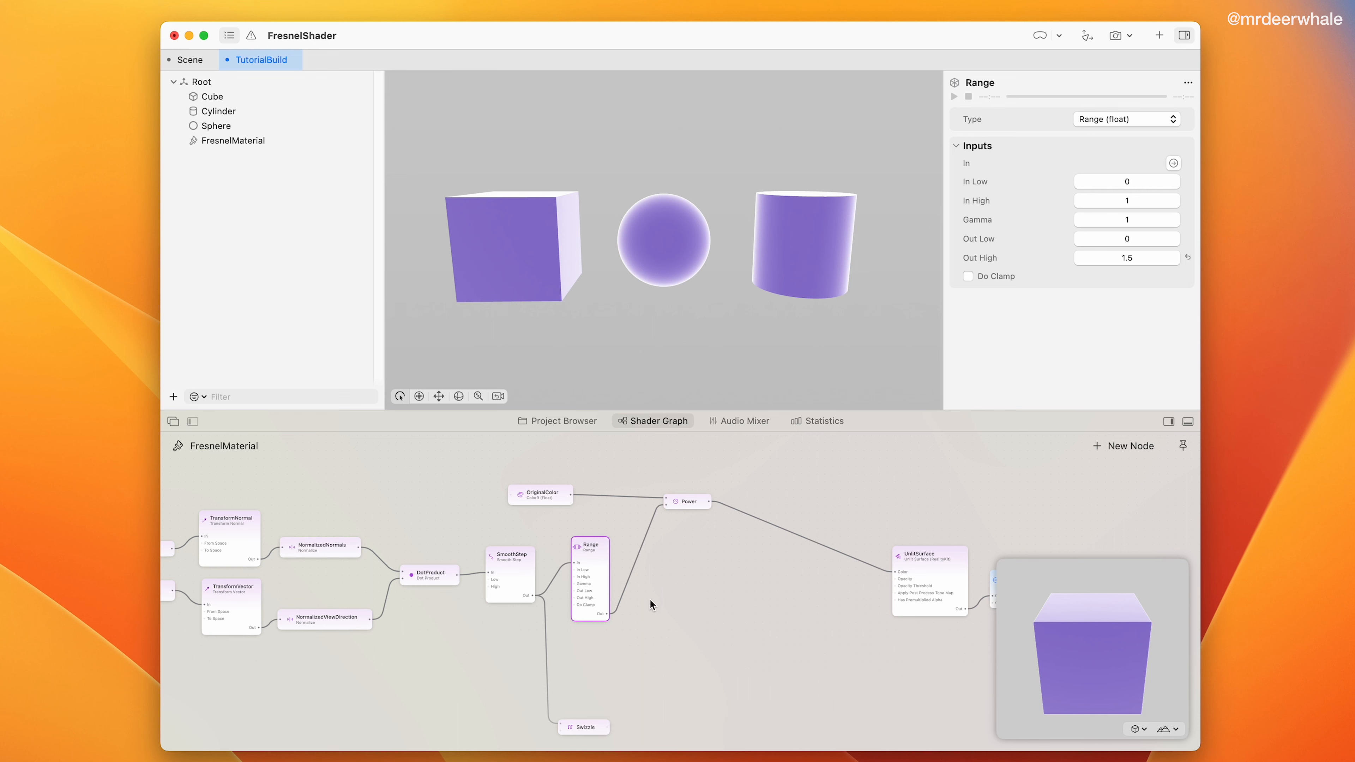
Add a Mix node and place it between Power and UnlitSurface
{"action": "double_click", "coordinate": [674, 610]}
{"action": "type", "text": "mix"}
{"action": "left_click", "coordinate": [623, 541]}
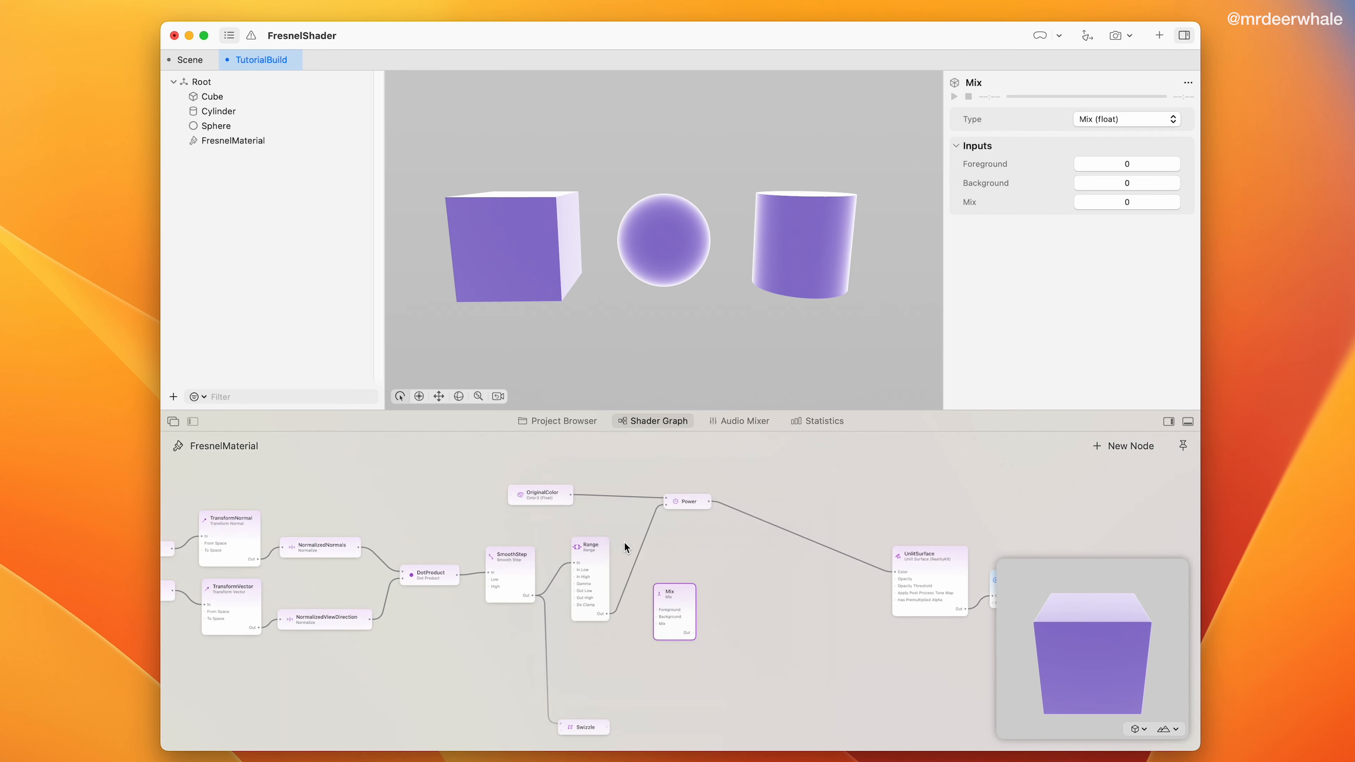
{"action": "left_click_drag", "start_coordinate": [677, 602], "coordinate": [777, 489]}
Connect OriginalColor to Mix's Foreground and Power to its Background, and feed the Mix output into UnlitSurface's Color
{"action": "left_click_drag", "start_coordinate": [538, 498], "coordinate": [895, 570]}
{"action": "left_click_drag", "start_coordinate": [709, 502], "coordinate": [765, 495]}
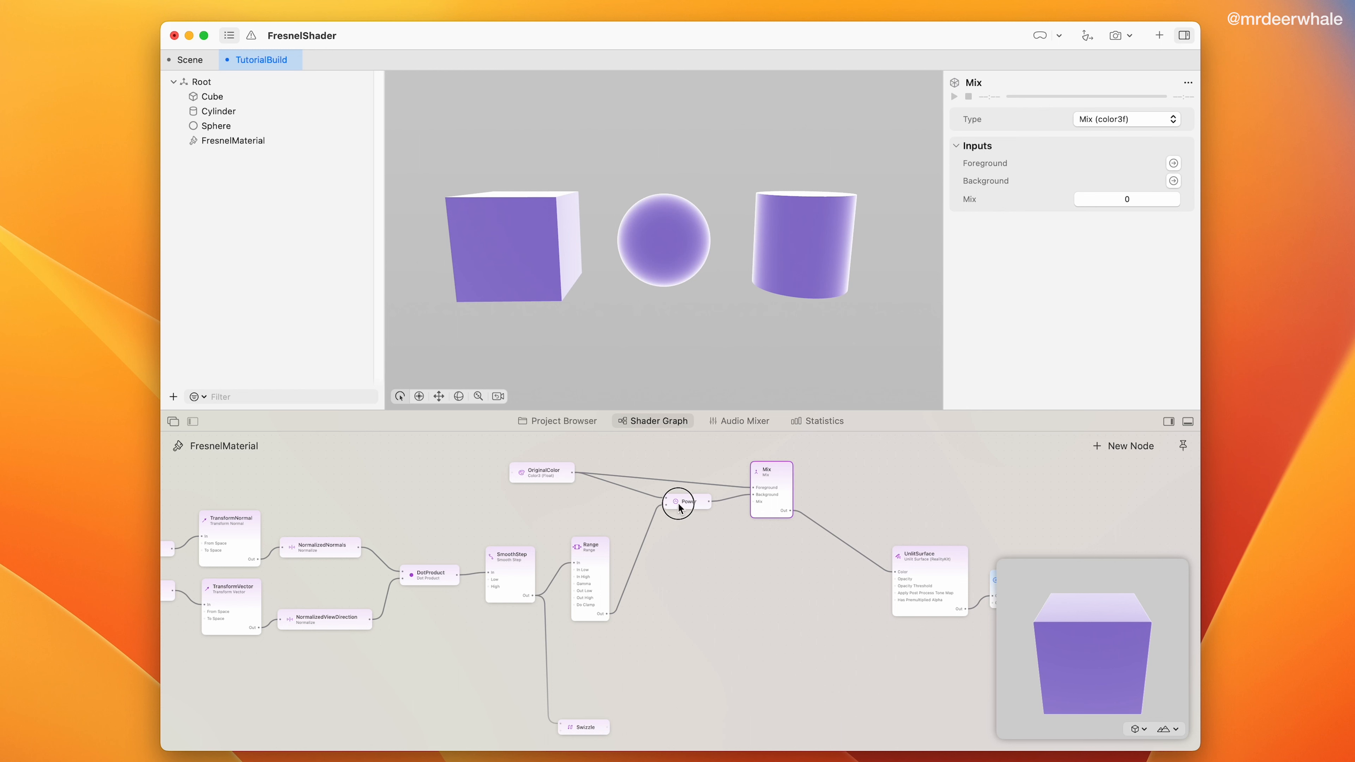
{"action": "left_click_drag", "start_coordinate": [678, 505], "coordinate": [658, 518]}
{"action": "left_click", "coordinate": [769, 474]}
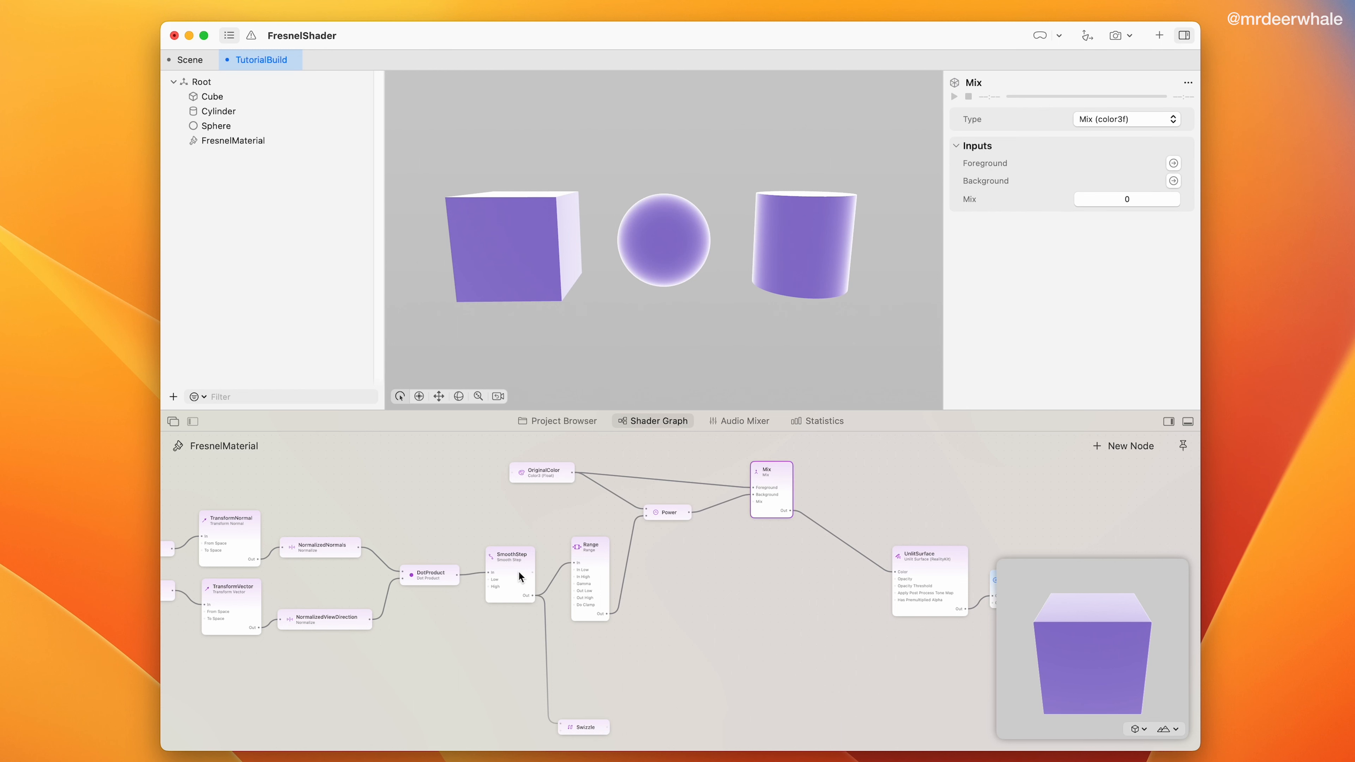
Connect SmoothStep's output to the Mix input of the Mix node, spacing SmoothStep, Mix and Swizzle apart
{"action": "left_click_drag", "start_coordinate": [519, 577], "coordinate": [527, 651]}
{"action": "left_click_drag", "start_coordinate": [774, 499], "coordinate": [774, 517]}
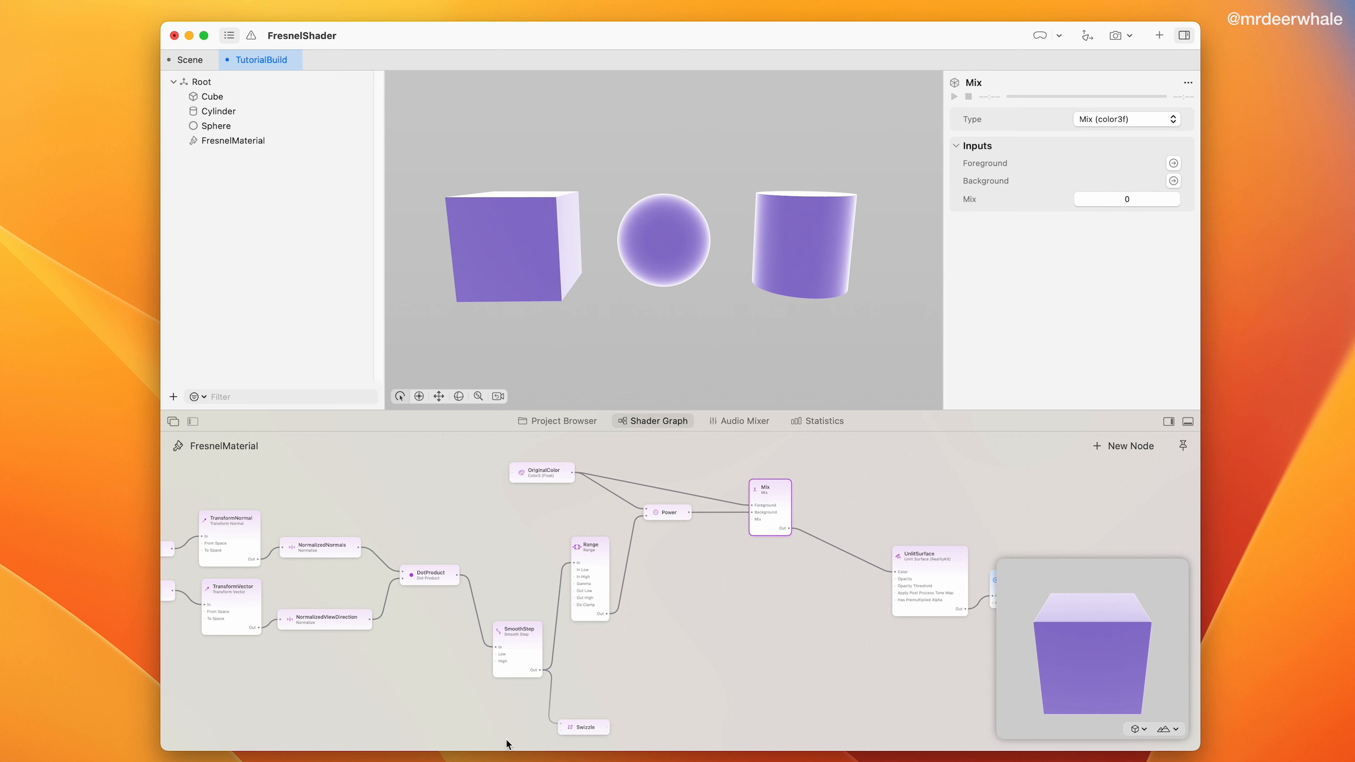
{"action": "mouse_move", "coordinate": [539, 670]}
{"action": "left_mouse_down"}
{"action": "mouse_move", "coordinate": [756, 520]}
{"action": "mouse_move", "coordinate": [528, 694]}
{"action": "mouse_move", "coordinate": [522, 674]}
{"action": "left_mouse_up"}
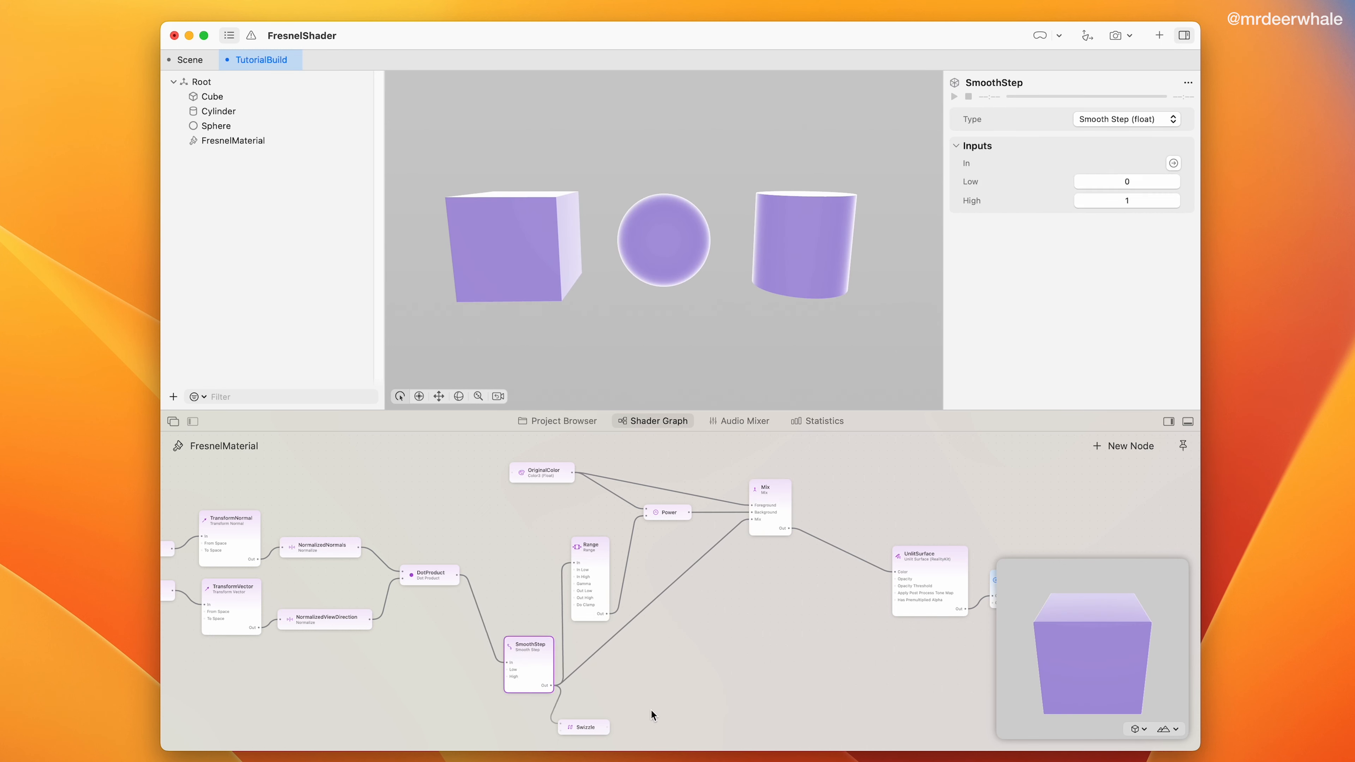
{"action": "left_click_drag", "start_coordinate": [587, 728], "coordinate": [653, 724]}
{"action": "left_click", "coordinate": [783, 515]}
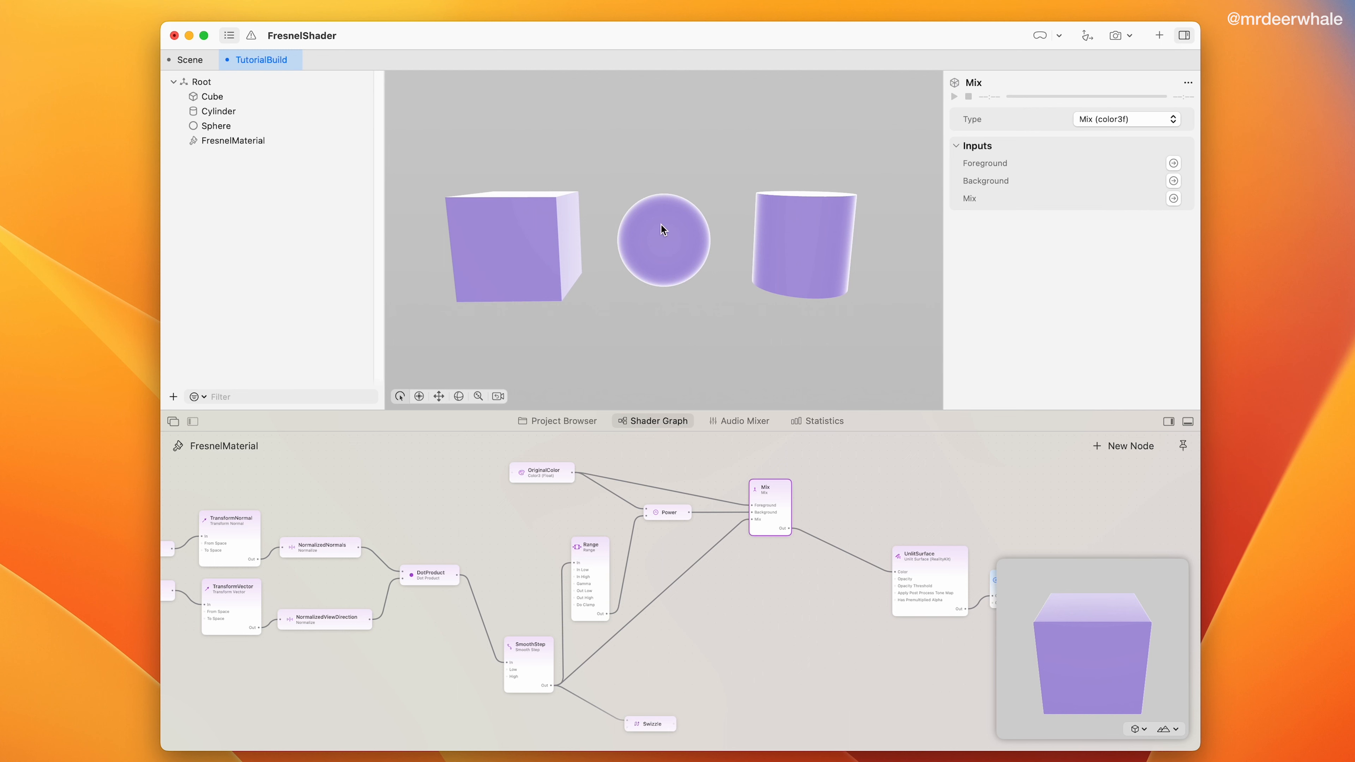
{"action": "left_click_drag", "start_coordinate": [661, 224], "coordinate": [644, 257]}
Add a second Range node and route SmoothStep's output through it into the Mix node's Mix input
{"action": "double_click", "coordinate": [687, 667]}
{"action": "type", "text": "r"}
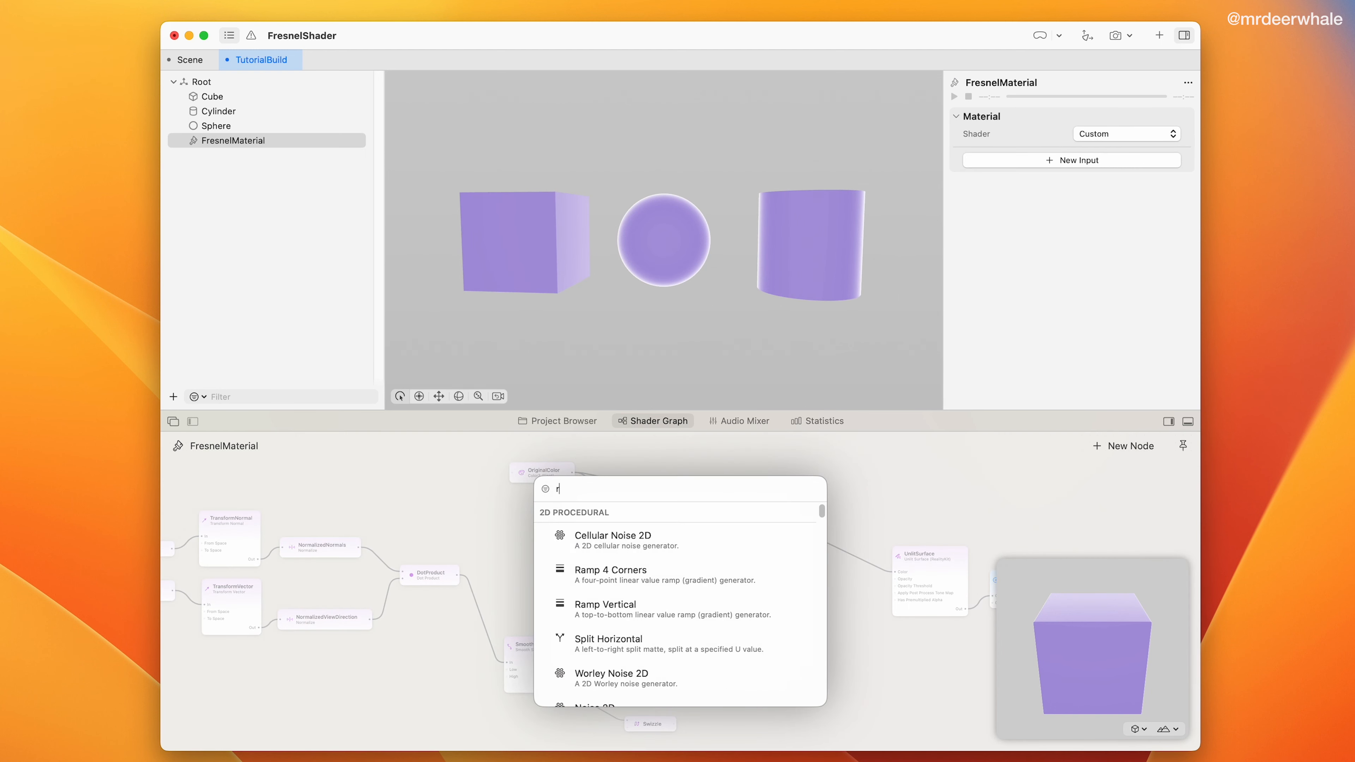
{"action": "type", "text": "ange"}
{"action": "left_click", "coordinate": [652, 536]}
{"action": "left_click_drag", "start_coordinate": [682, 622], "coordinate": [670, 603]}
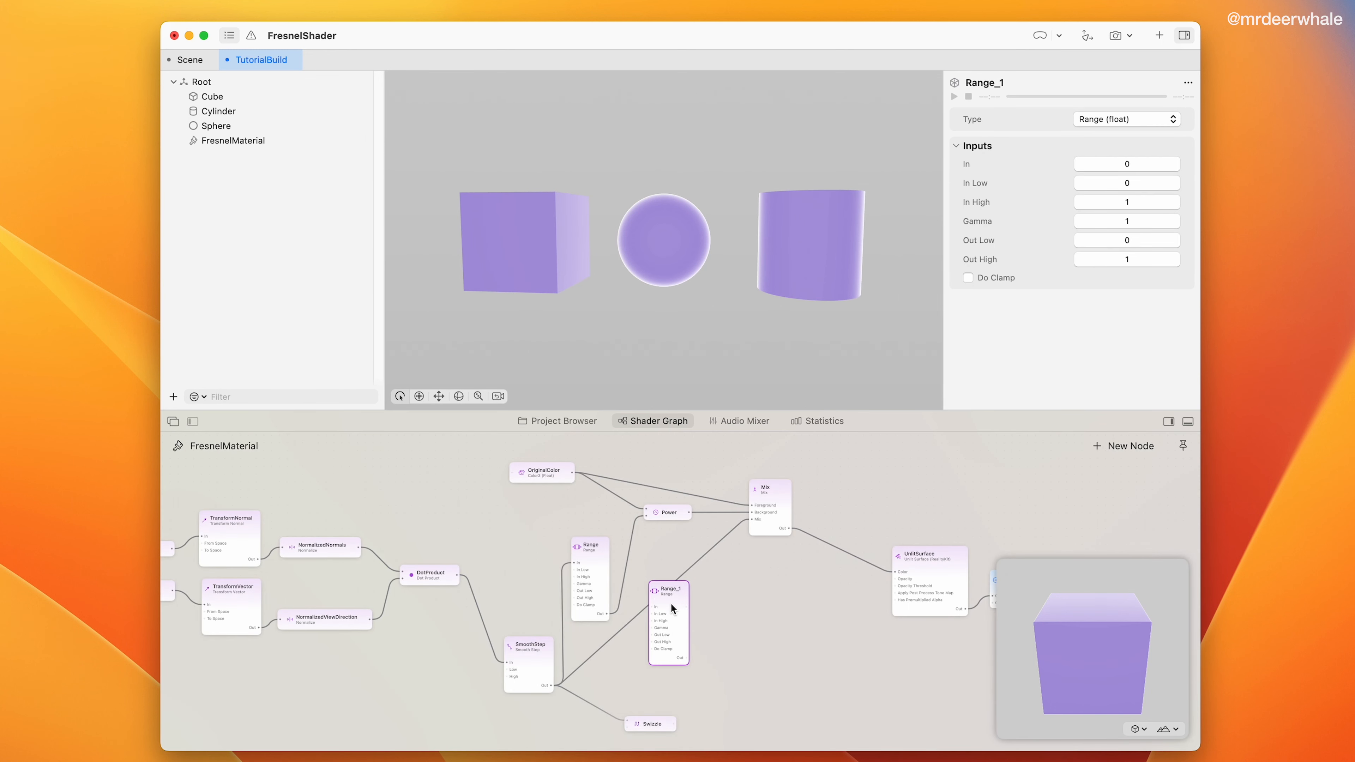
{"action": "left_click_drag", "start_coordinate": [550, 685], "coordinate": [662, 597]}
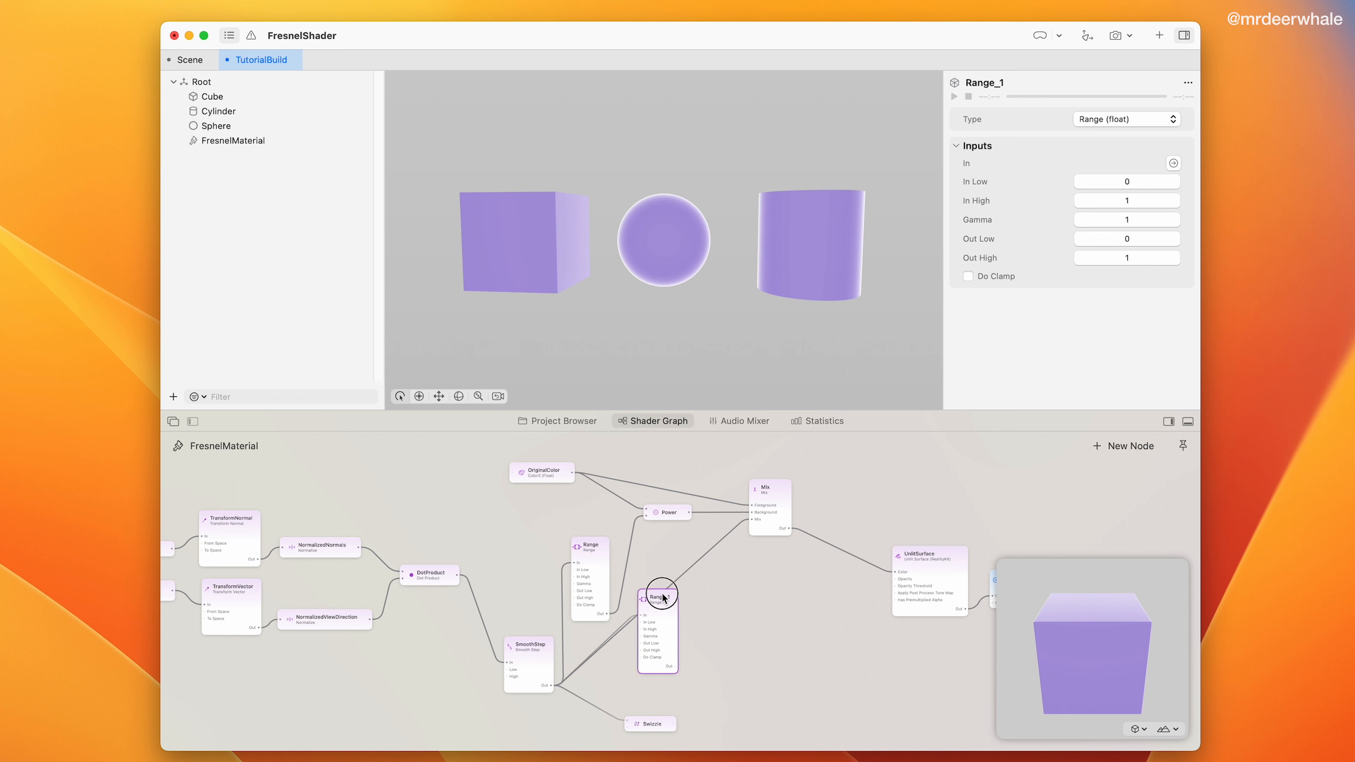
{"action": "mouse_move", "coordinate": [675, 666]}
{"action": "left_mouse_down"}
{"action": "mouse_move", "coordinate": [714, 629]}
{"action": "mouse_move", "coordinate": [752, 520]}
{"action": "left_mouse_up"}
{"action": "left_click_drag", "start_coordinate": [663, 627], "coordinate": [668, 652]}
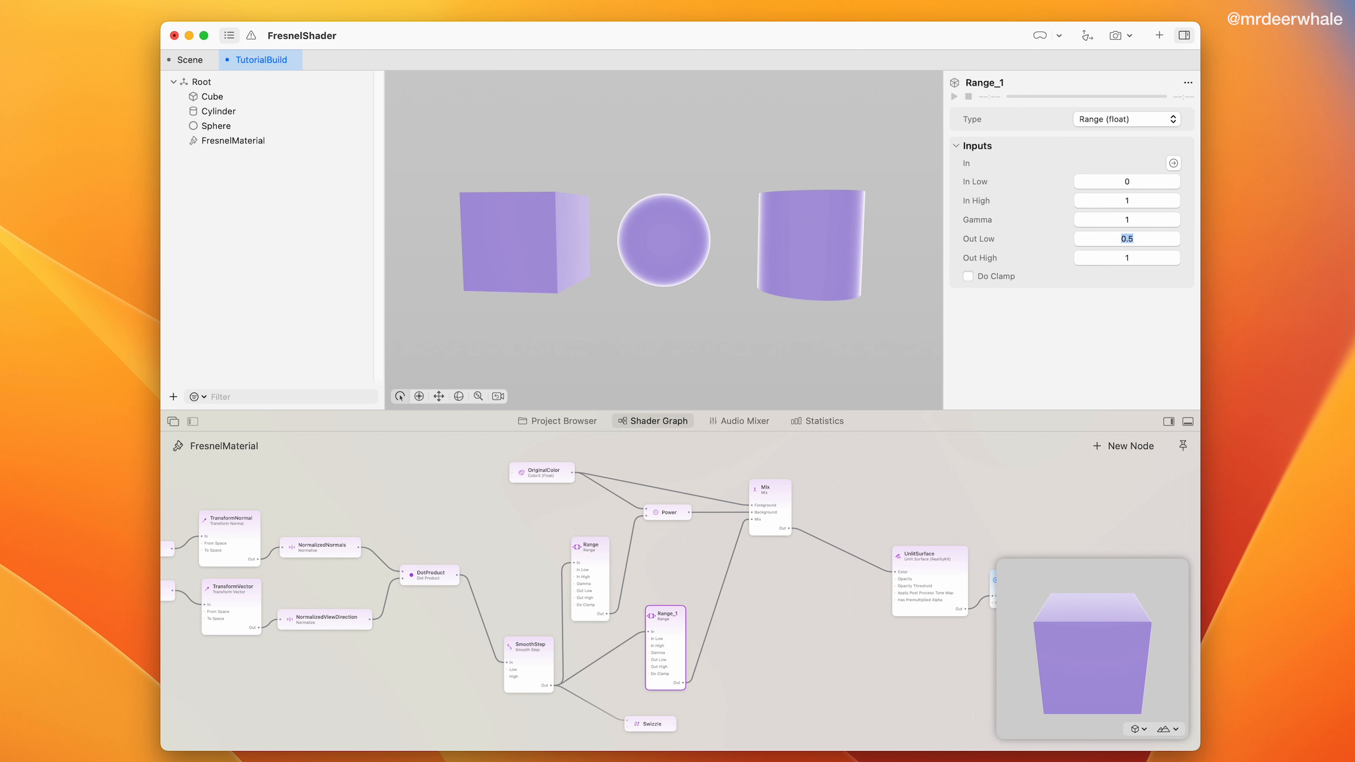
Set the second Range node's Out Low to 0.5 and Out High to 1.5
{"action": "key", "text": "Return"}
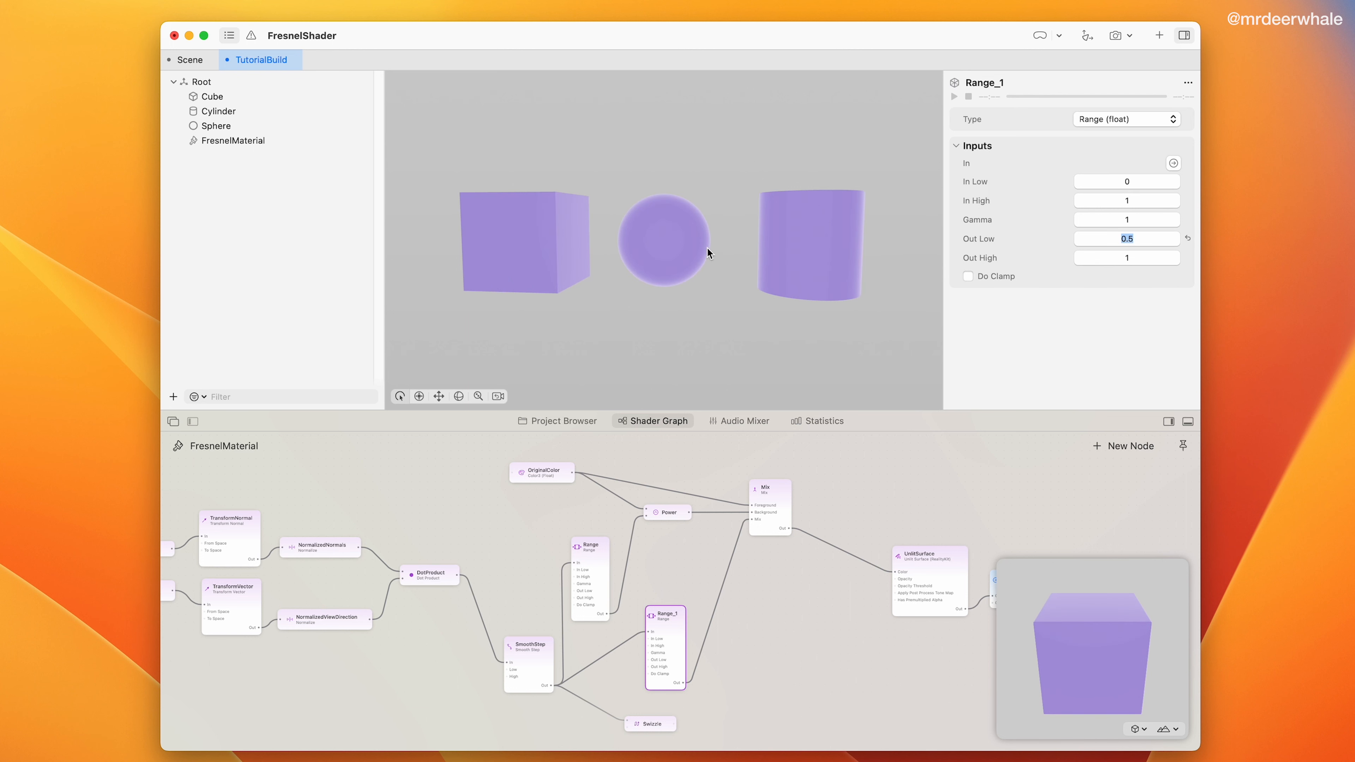
{"action": "left_click", "coordinate": [667, 624]}
{"action": "type", "text": "1.5"}
{"action": "key", "text": "Return"}
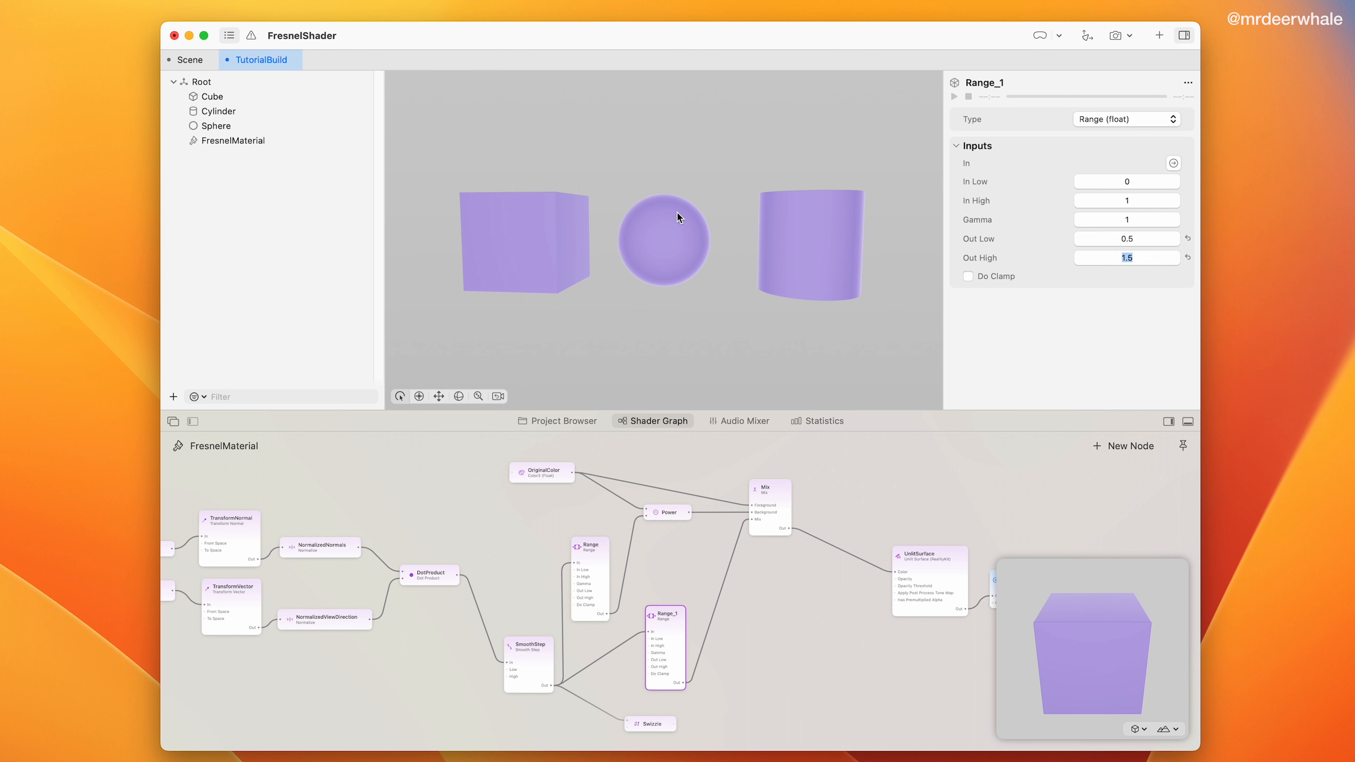
{"action": "left_click_drag", "start_coordinate": [775, 250], "coordinate": [781, 281]}
Connect OriginalColor directly to UnlitSurface's Color for comparison, and restore the connection from Mix
{"action": "left_click_drag", "start_coordinate": [572, 472], "coordinate": [899, 572]}
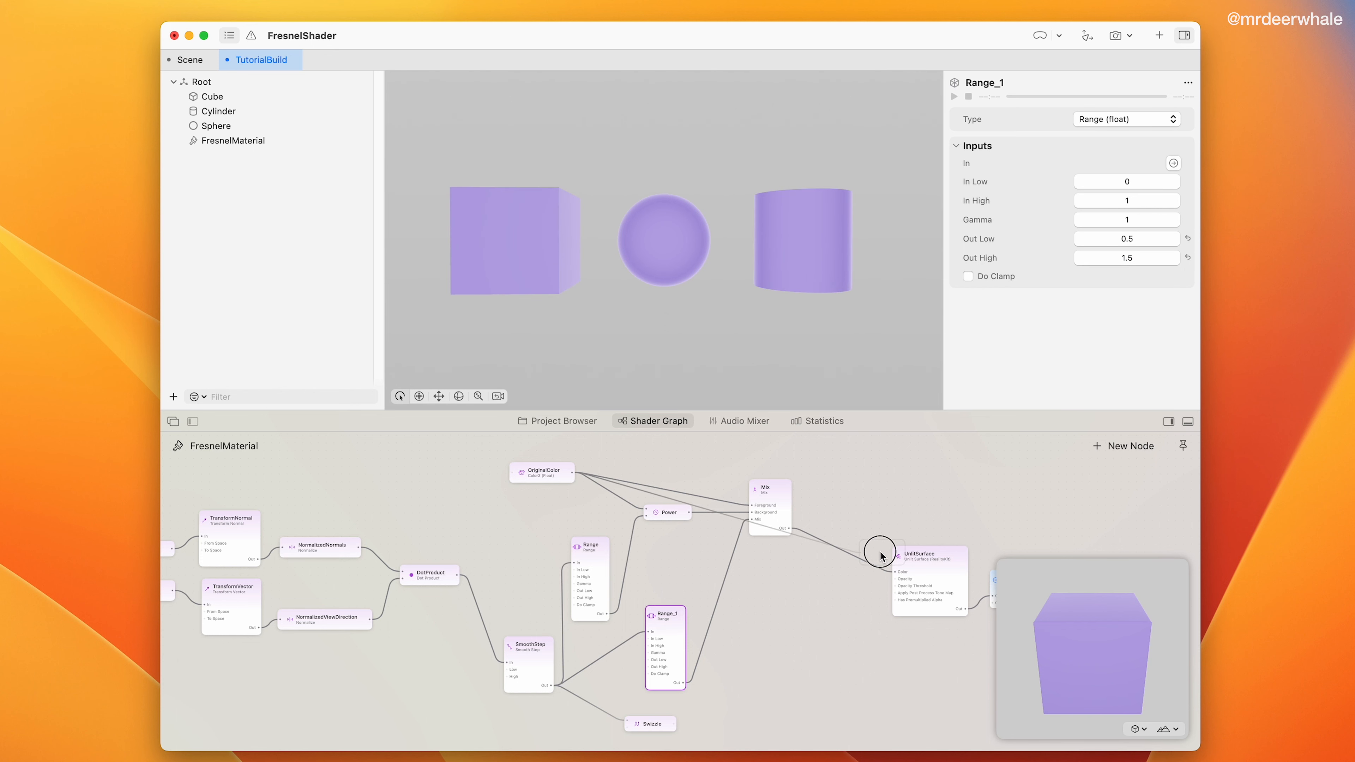
{"action": "left_click_drag", "start_coordinate": [783, 531], "coordinate": [895, 572]}
{"action": "left_click_drag", "start_coordinate": [811, 290], "coordinate": [832, 245]}
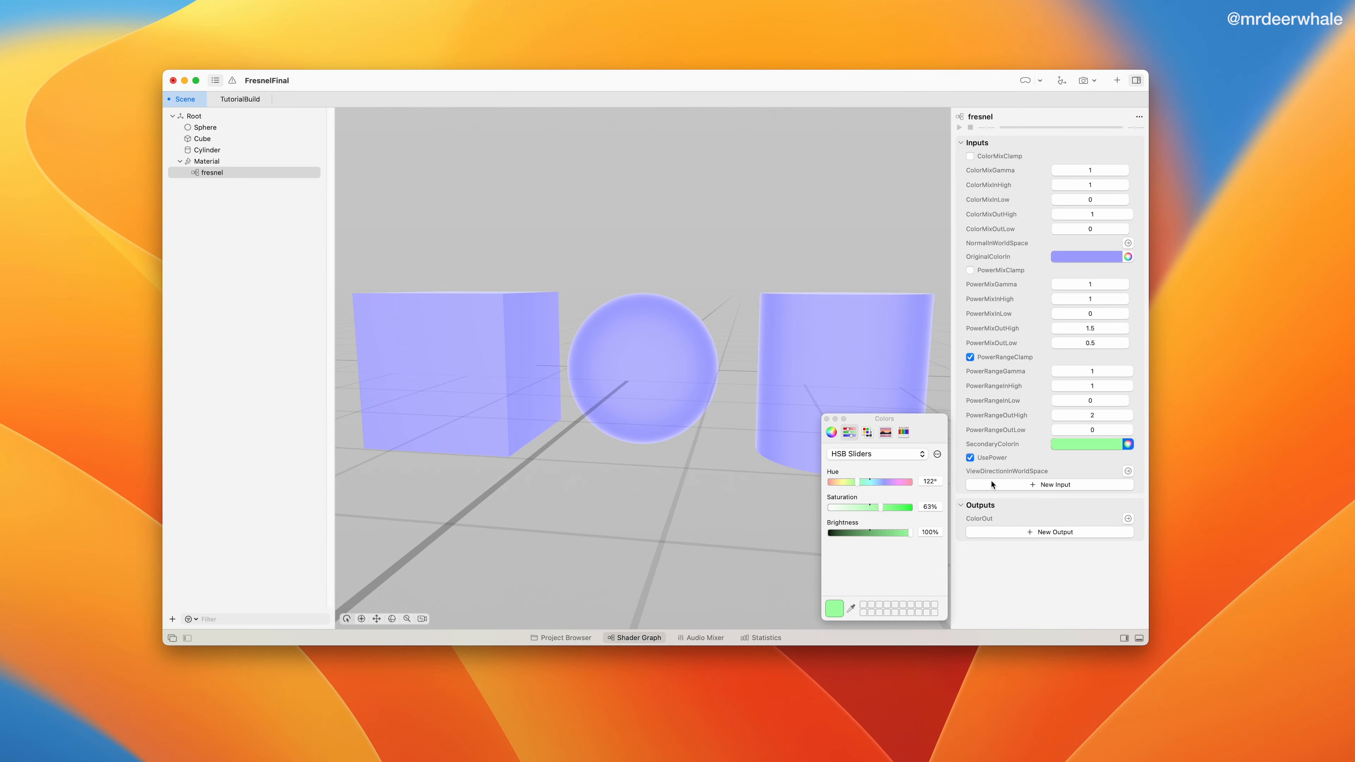
In the FresnelFinal project, turn off UsePower on the fresnel node and set SecondaryColorIn to yellow with hue 52°
{"action": "left_click", "coordinate": [970, 458]}
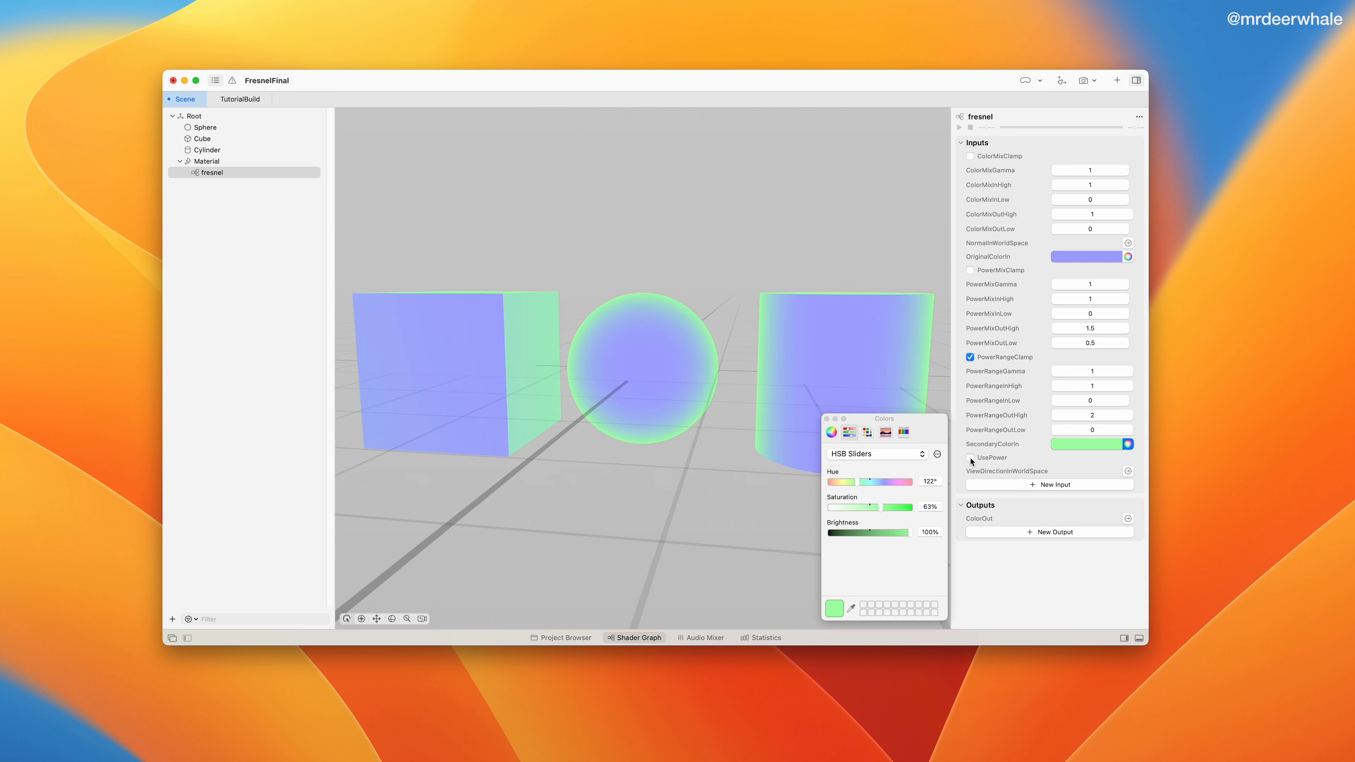
{"action": "mouse_move", "coordinate": [863, 487]}
{"action": "left_mouse_down"}
{"action": "mouse_move", "coordinate": [899, 485]}
{"action": "mouse_move", "coordinate": [842, 486]}
{"action": "left_mouse_up"}
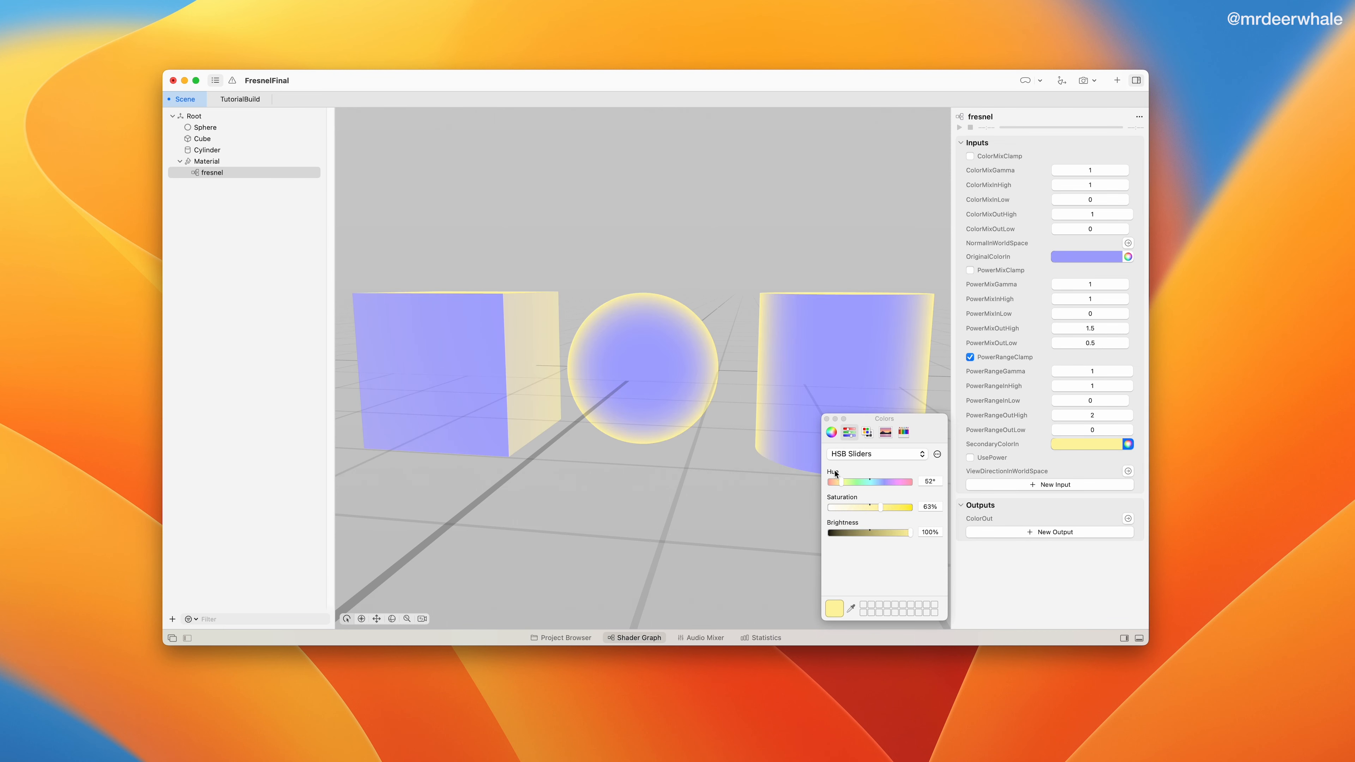
{"action": "left_click", "coordinate": [827, 419]}
{"action": "left_click_drag", "start_coordinate": [792, 438], "coordinate": [822, 432]}
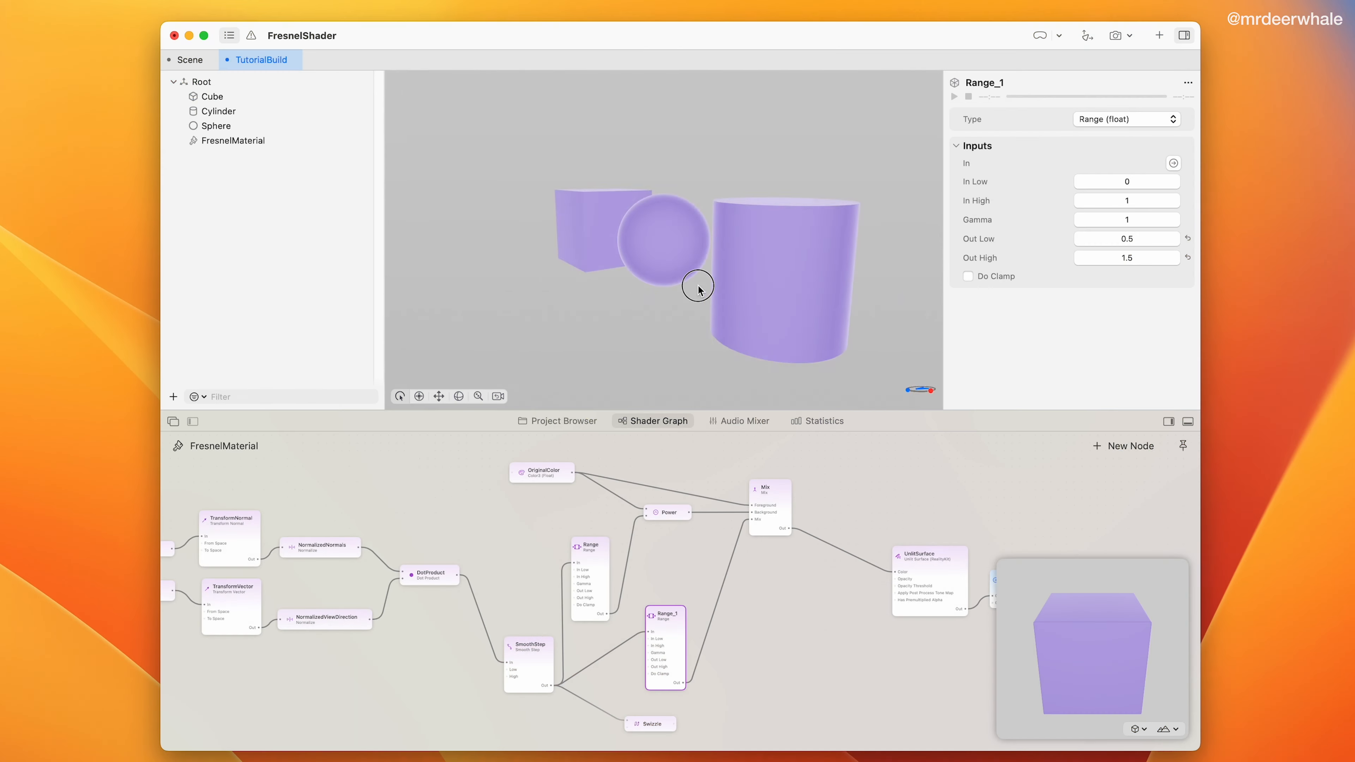
{"action": "left_click_drag", "start_coordinate": [692, 285], "coordinate": [817, 281]}
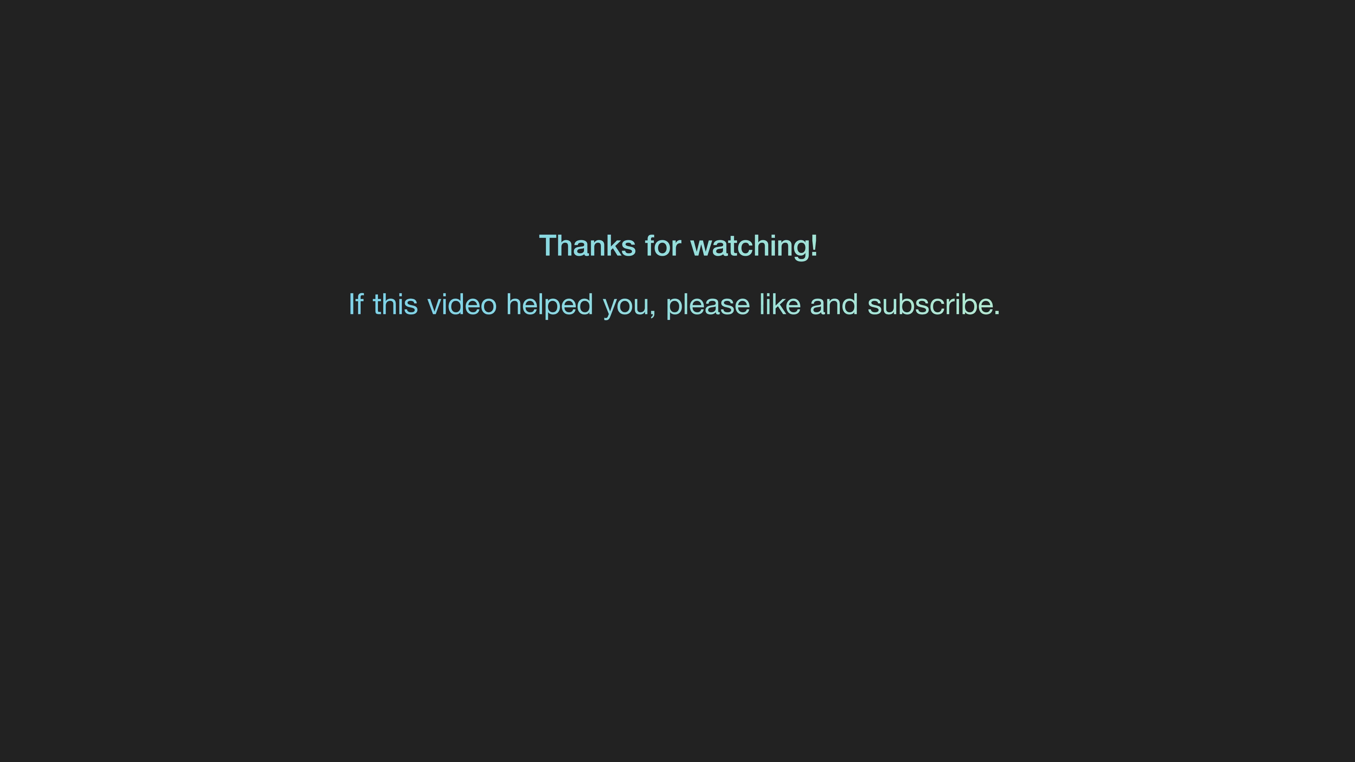